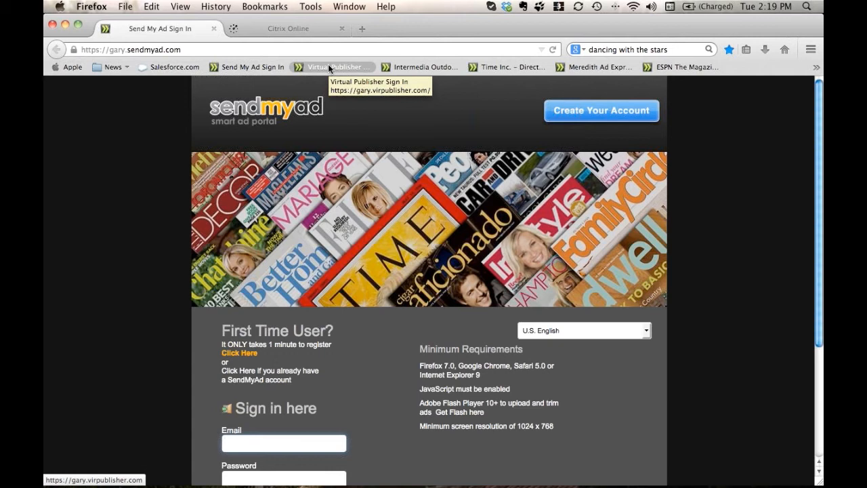
Browse the bookmarked Intermedia Outdoors, Time Inc. Direct2Time, Meredith Ad Express and ESPN The Magazine ad portal sign-in pages in turn.
left_click(403, 67)
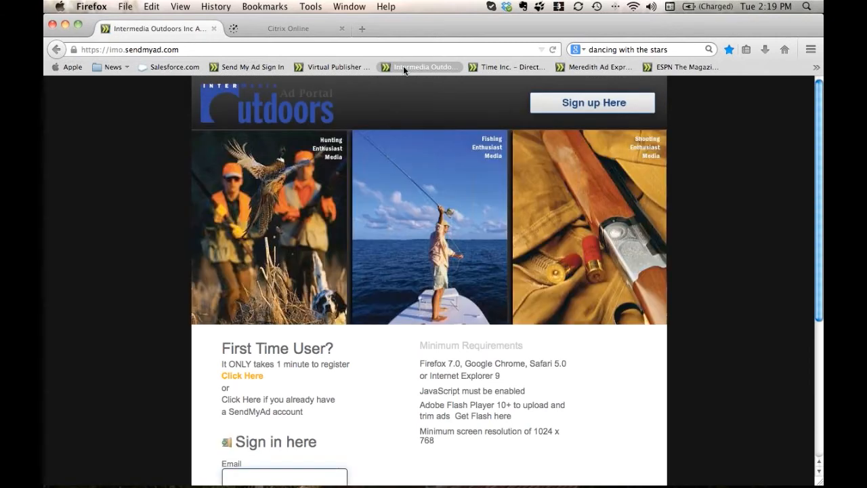
left_click(495, 66)
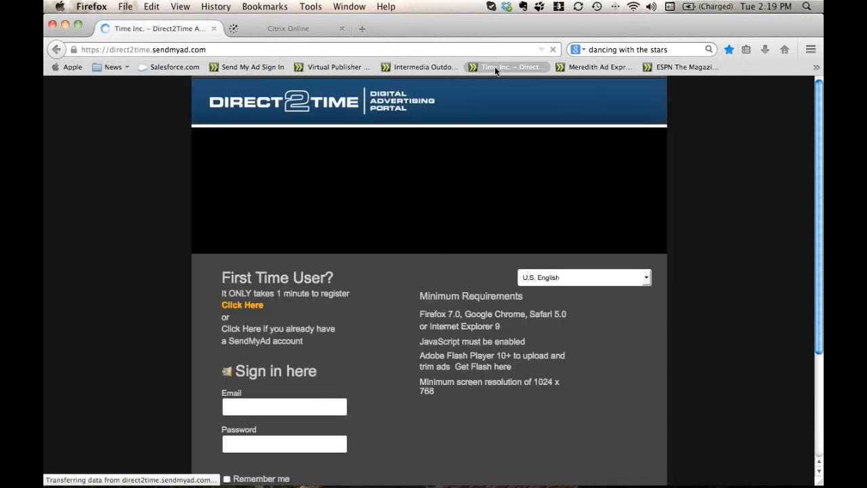
left_click(574, 66)
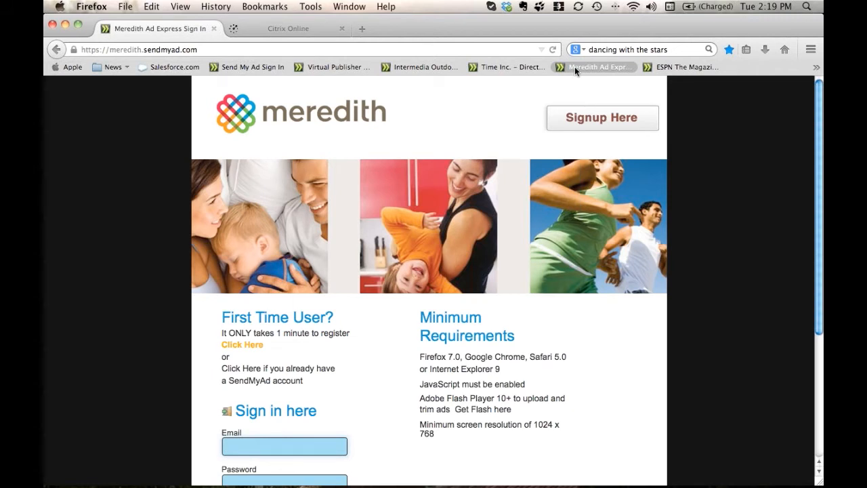
left_click(675, 70)
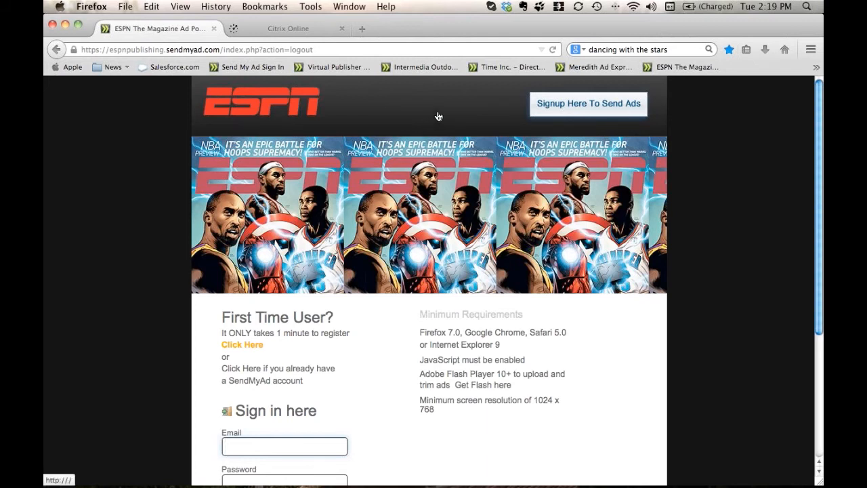
Return to the Send My Ad sign-in page and sign in with the saved advertiser e-mail and password.
left_click(258, 66)
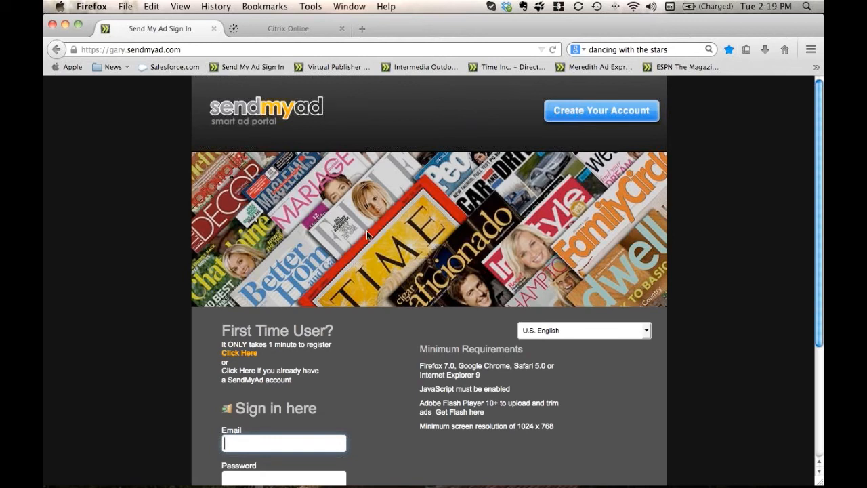
scroll(367, 230, "down", 2)
left_click(263, 359)
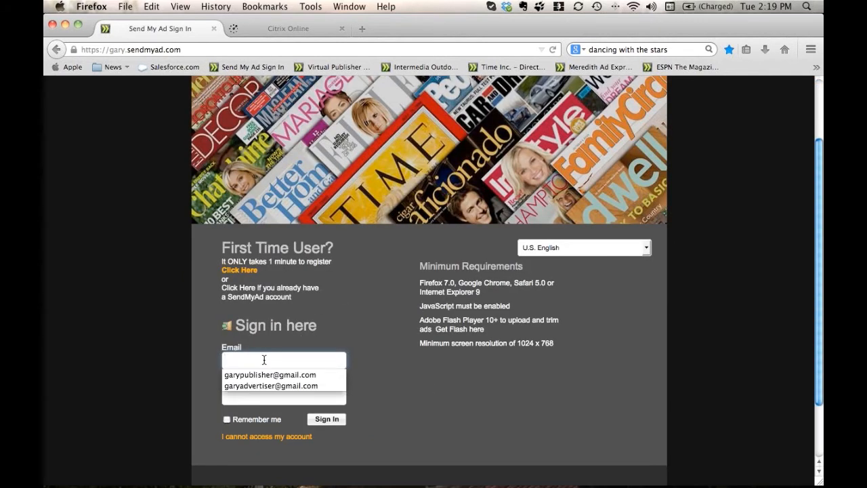
left_click(263, 385)
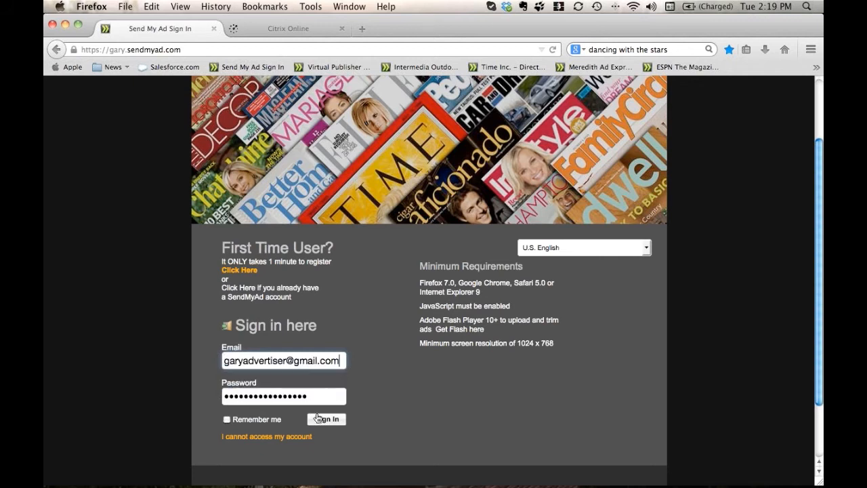
left_click(326, 419)
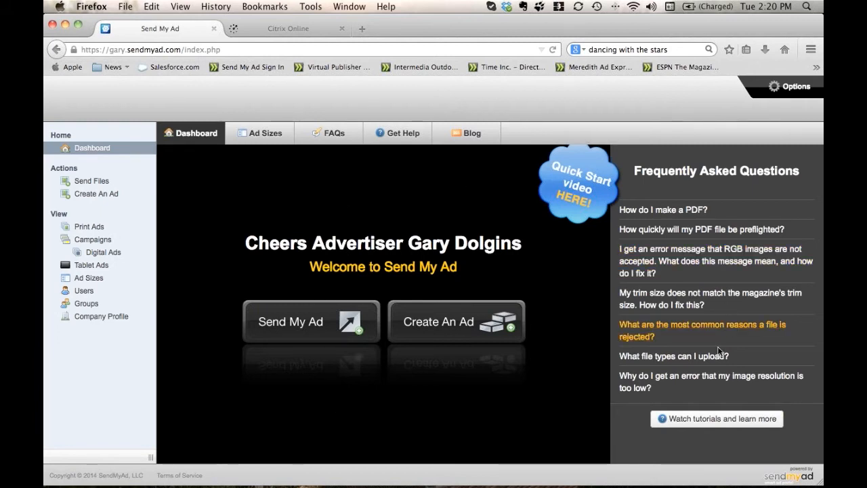
Read the FAQ answer about a mismatched trim size, close it, and view the latest SendMyAd blog news.
left_click(658, 294)
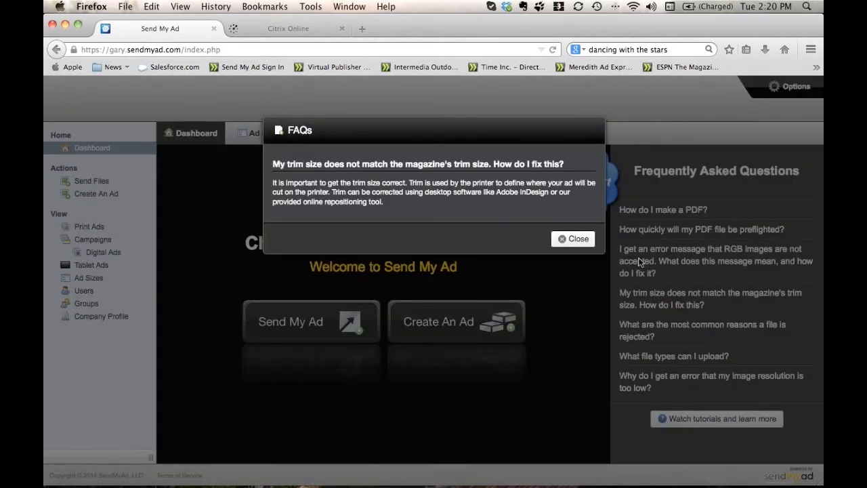
left_click(587, 239)
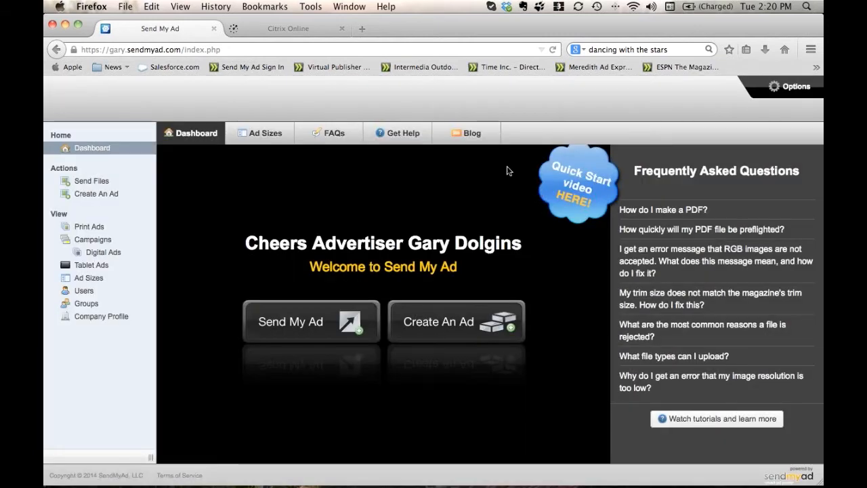
left_click(466, 135)
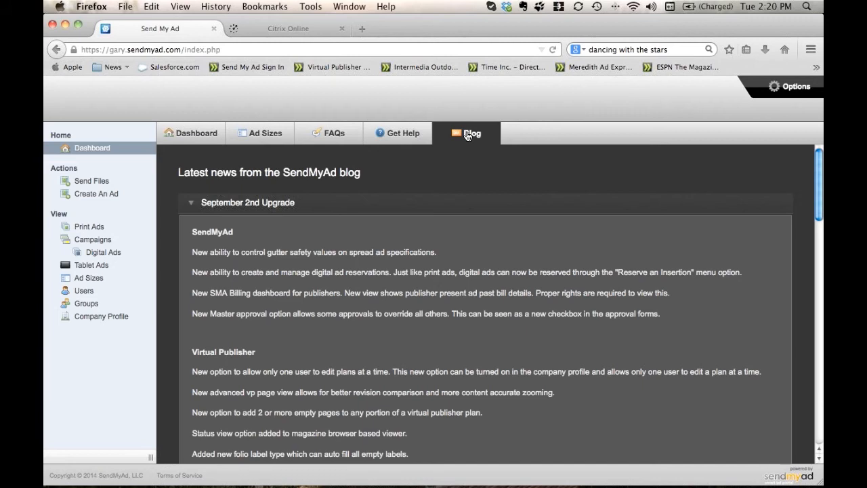
View the technical request form for asking a question in the help section, and close it without sending anything.
left_click(406, 134)
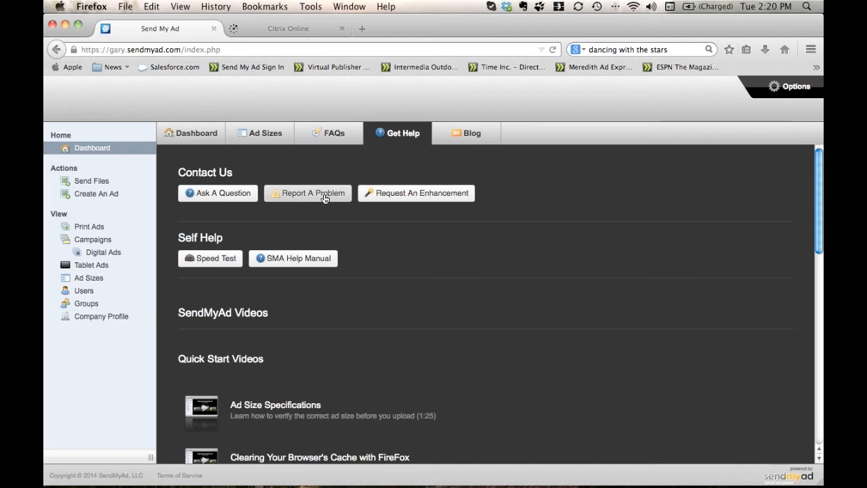
left_click(229, 192)
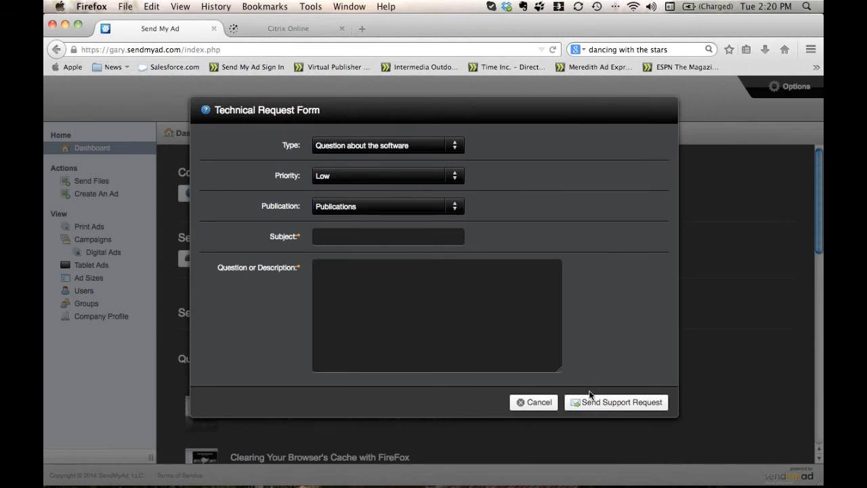
left_click(543, 405)
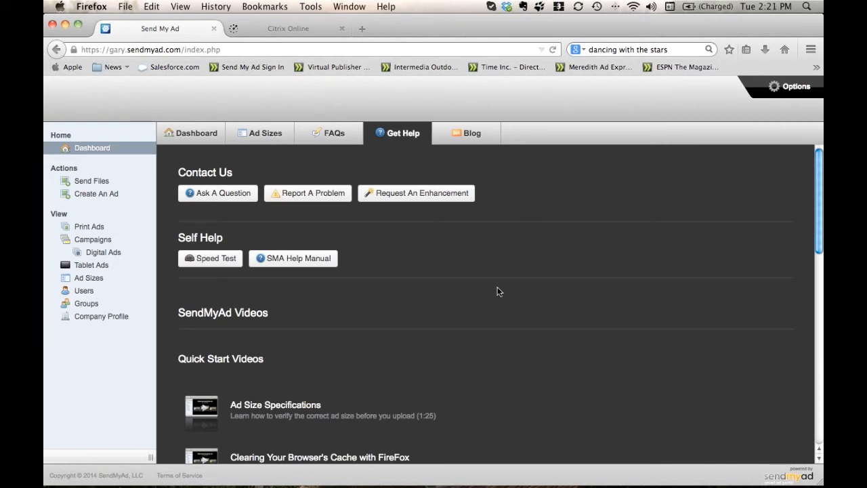
View the SMA Help Manual home page, close it, and look through the Quick Start Videos list.
left_click(292, 258)
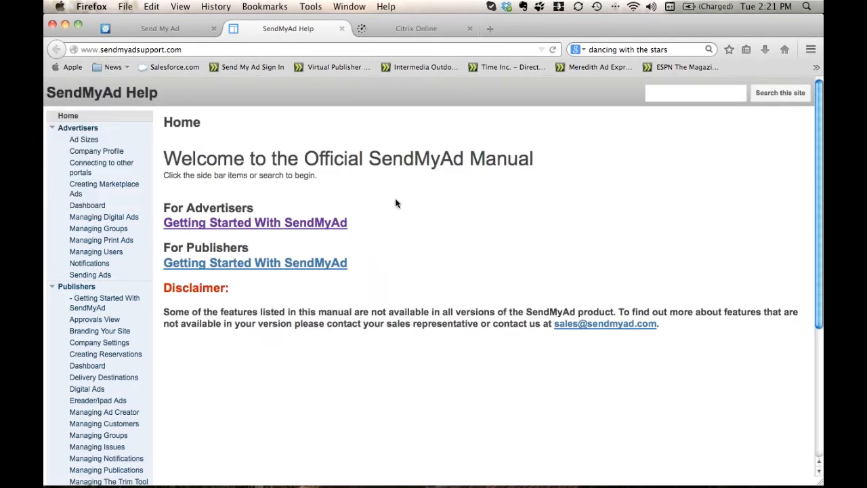
left_click(343, 29)
scroll(406, 321, "down", 5)
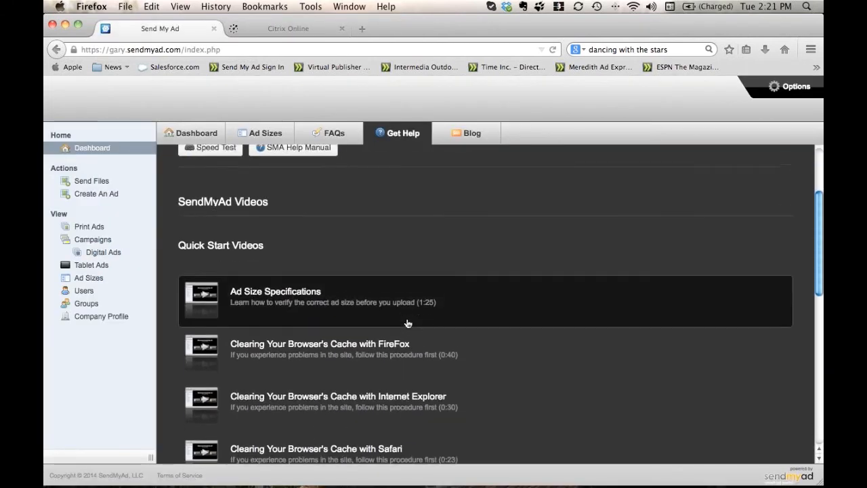
scroll(407, 323, "down", 5)
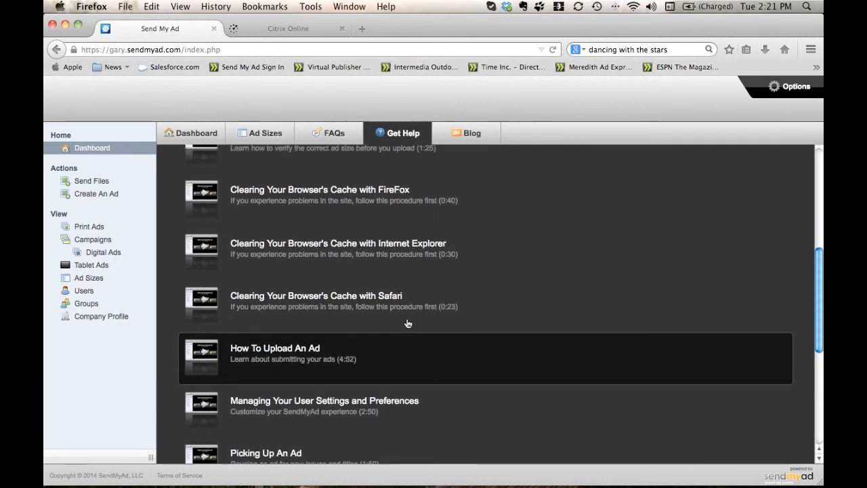
scroll(408, 323, "up", 8)
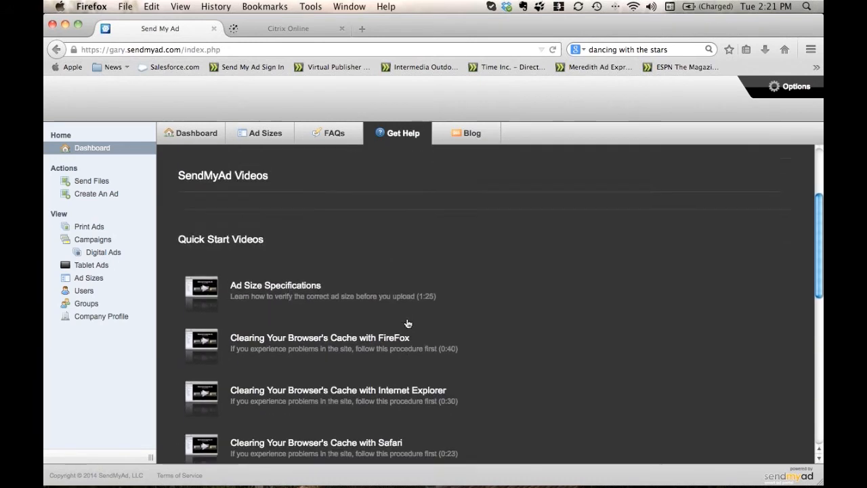
Show the print ad sizes for the publication Gary's Pub and examine the mechanical specifications of each size.
left_click(276, 133)
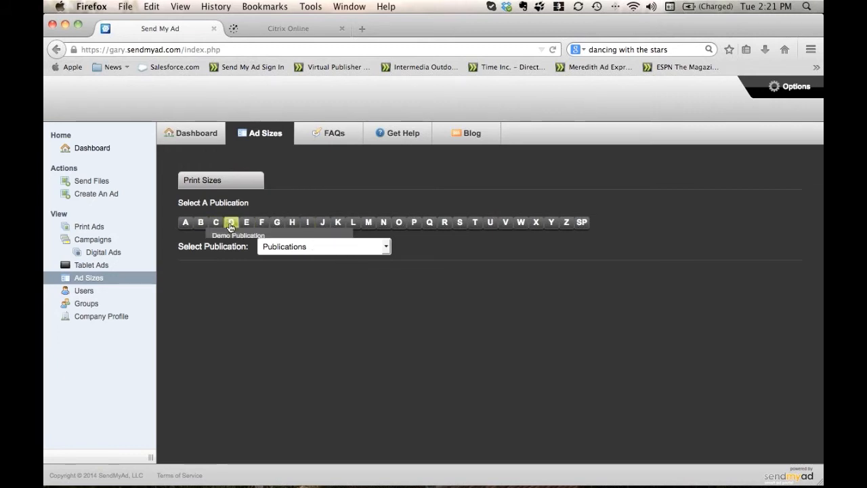
left_click(278, 235)
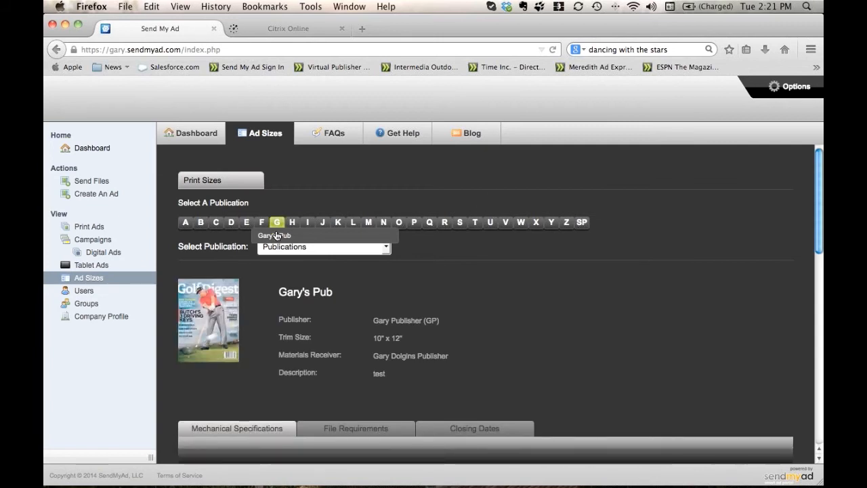
mouse_move(232, 227)
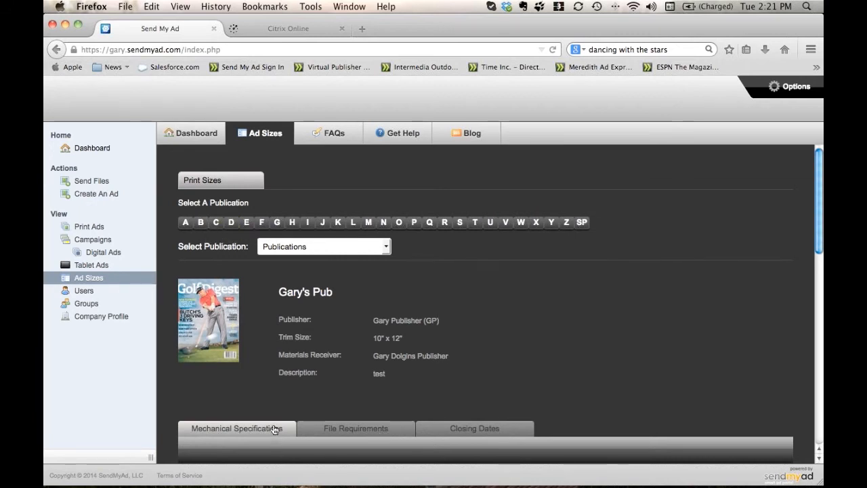
scroll(359, 407, "down", 5)
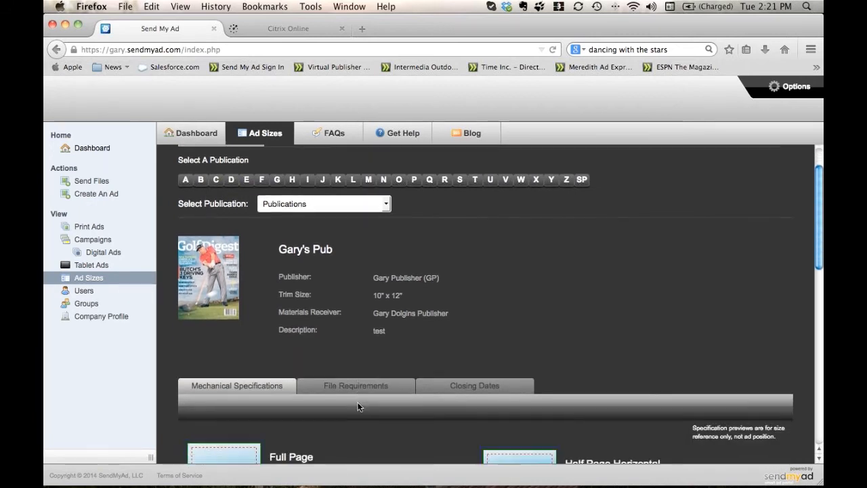
scroll(358, 407, "down", 6)
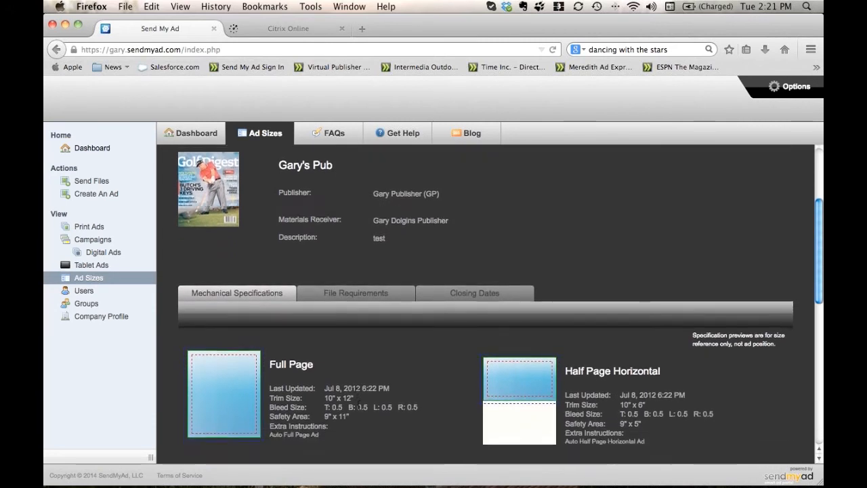
scroll(358, 406, "down", 6)
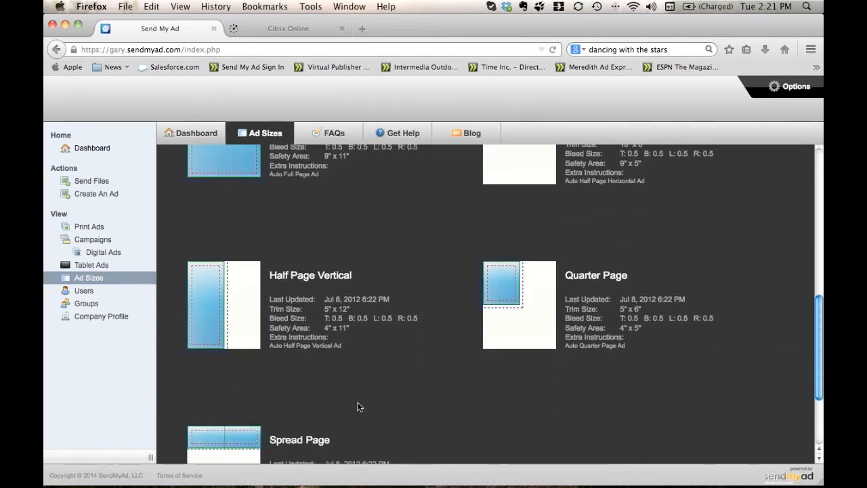
scroll(358, 405, "up", 4)
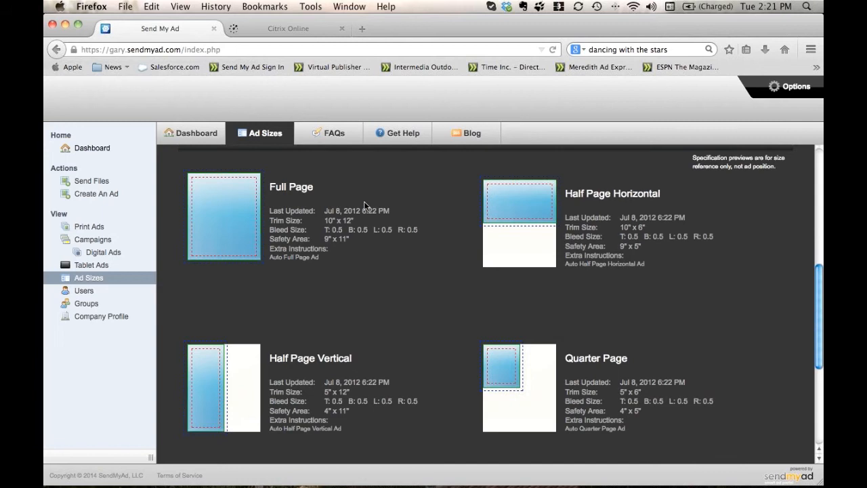
Review the file requirements for Gary's Pub, including the general, image resolution, color and other image requirements.
scroll(365, 205, "up", 10)
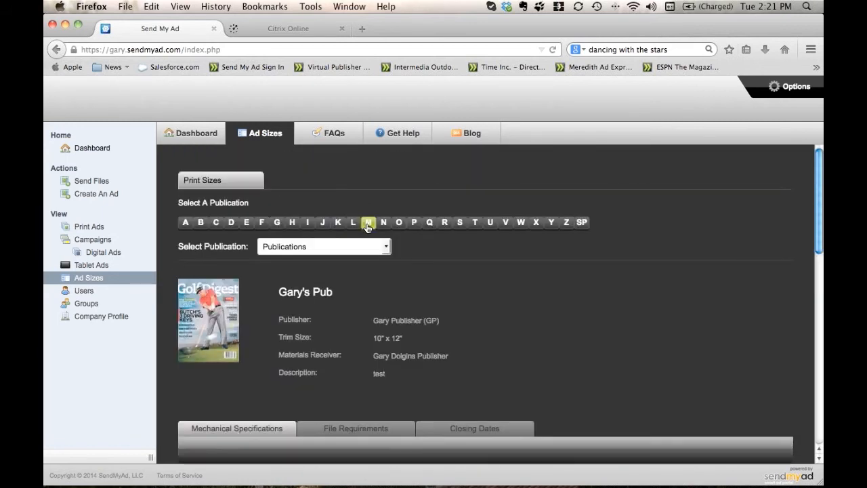
scroll(368, 227, "down", 4)
left_click(349, 312)
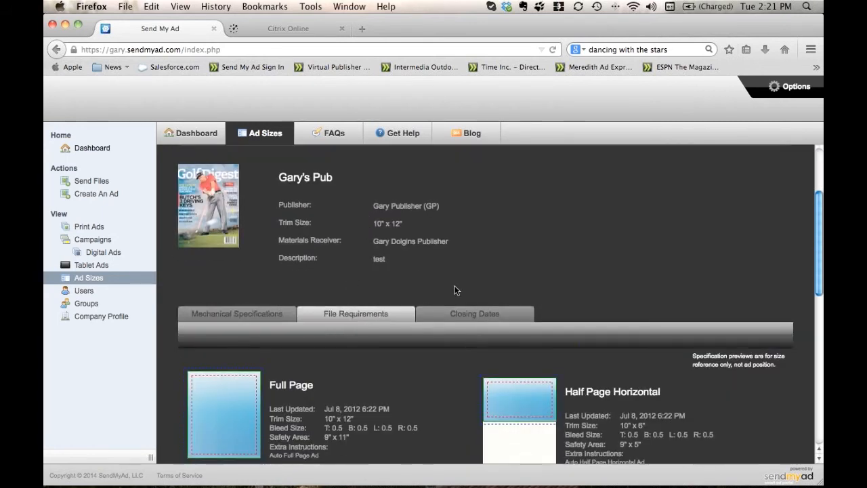
scroll(464, 285, "down", 6)
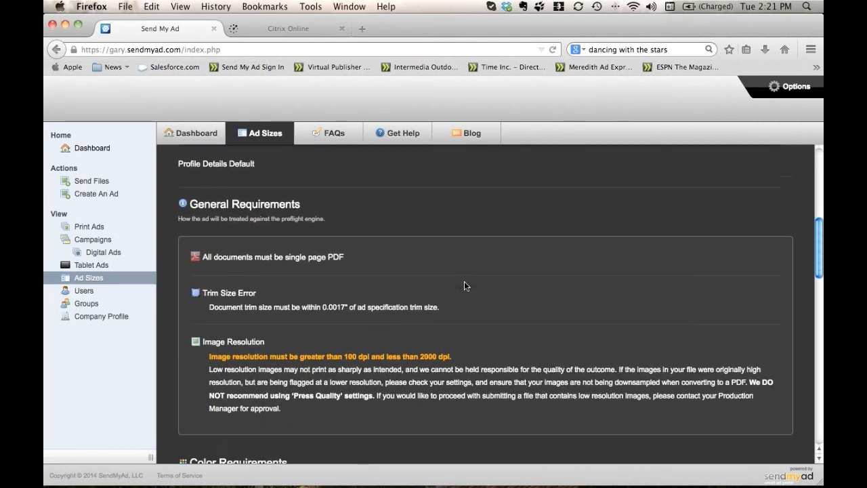
scroll(464, 285, "down", 4)
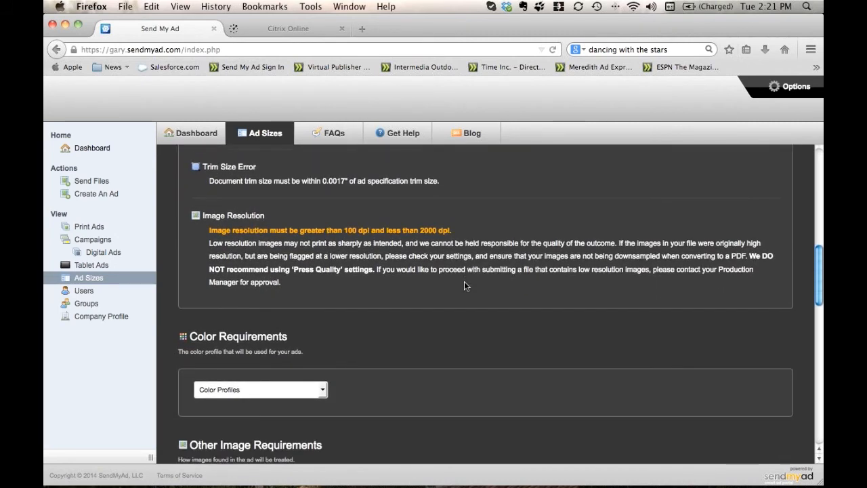
scroll(464, 285, "down", 3)
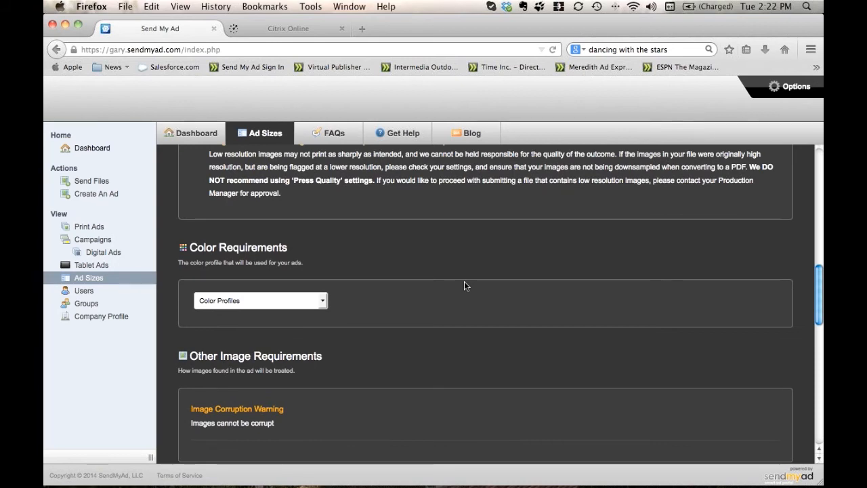
scroll(464, 285, "up", 3)
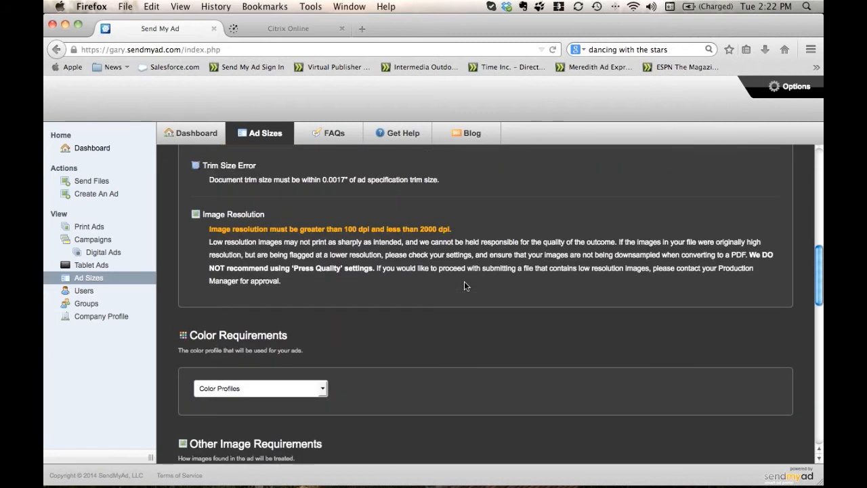
Check the closing dates for the issues of Gary's Pub.
scroll(396, 161, "up", 10)
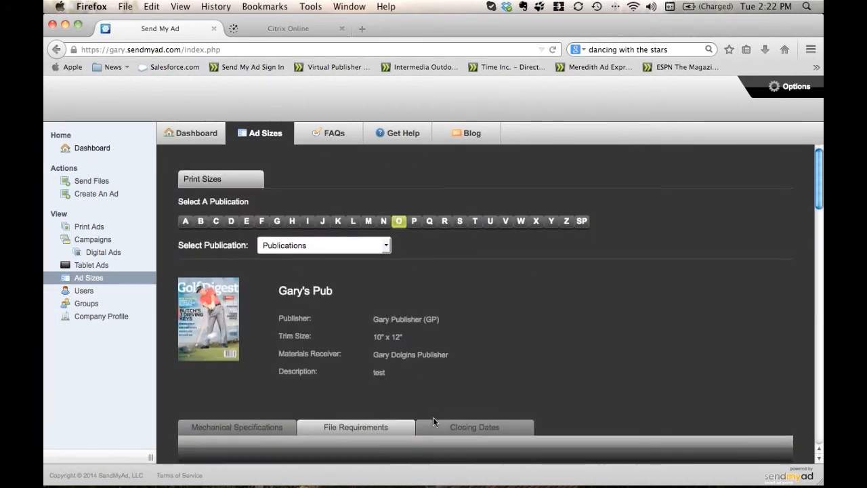
left_click(435, 424)
scroll(486, 325, "down", 2)
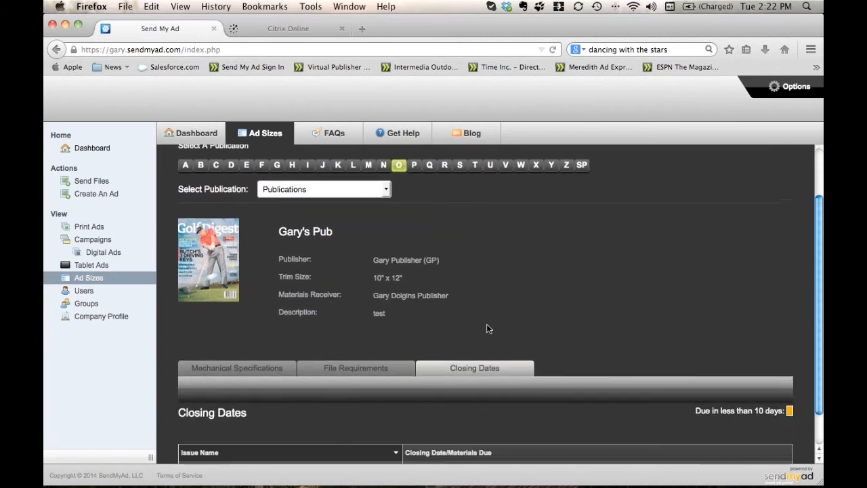
scroll(487, 326, "down", 1)
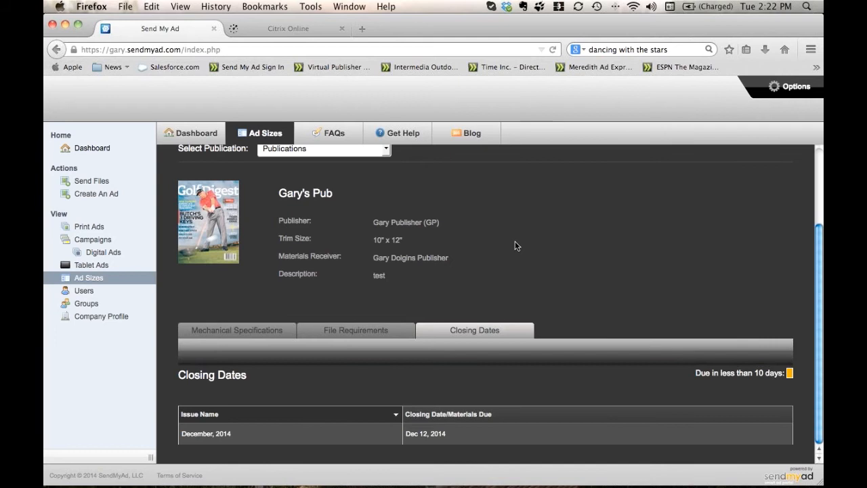
Show the submitted print ads and preview the details of several ads in the list.
left_click(83, 228)
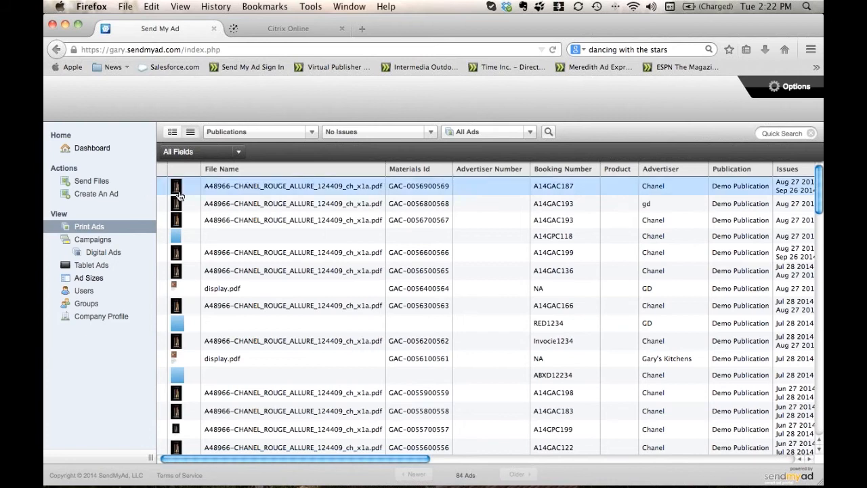
mouse_move(179, 193)
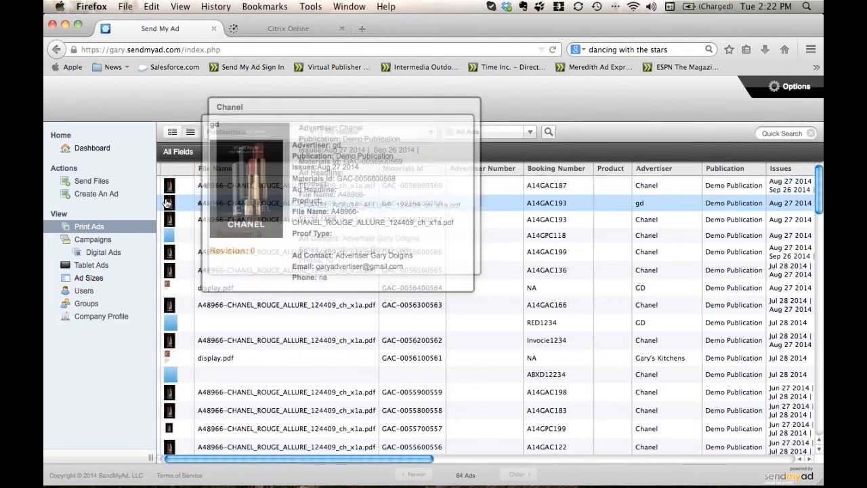
mouse_move(172, 211)
scroll(173, 212, "down", 1)
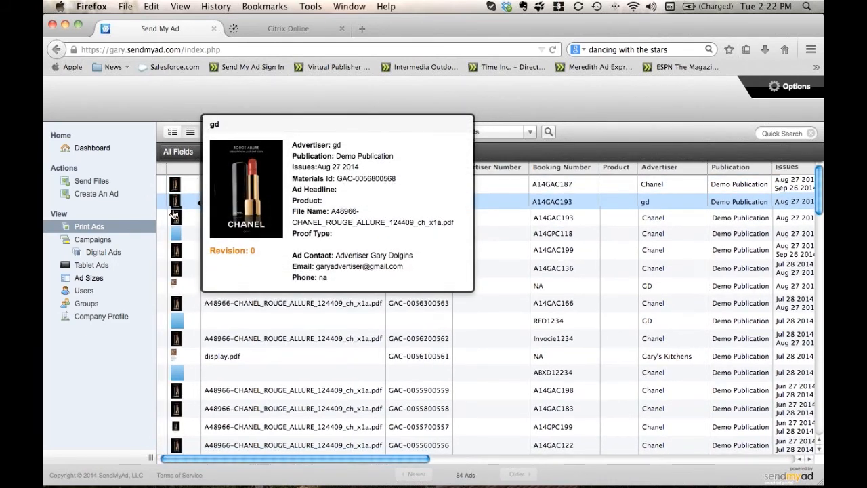
scroll(175, 220, "right", 1)
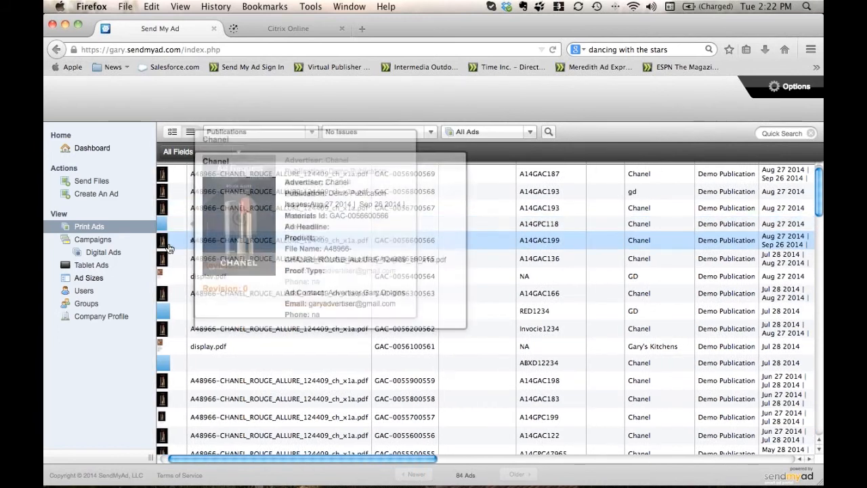
mouse_move(161, 278)
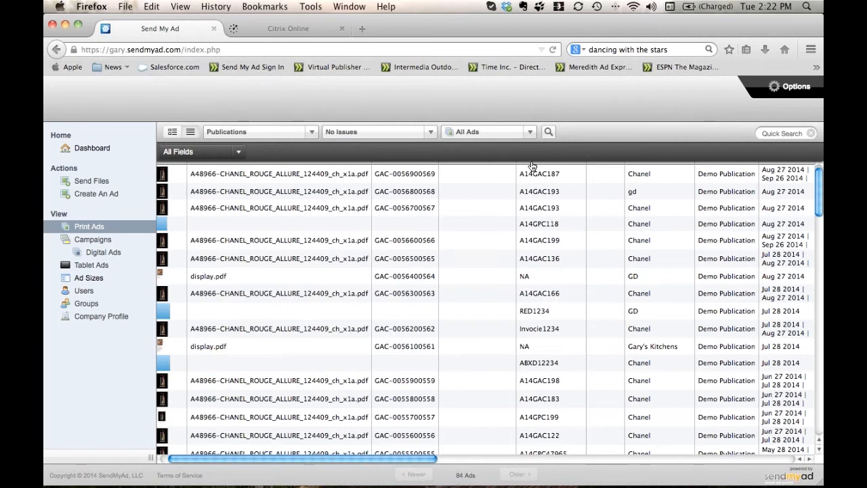
scroll(533, 168, "right", 1)
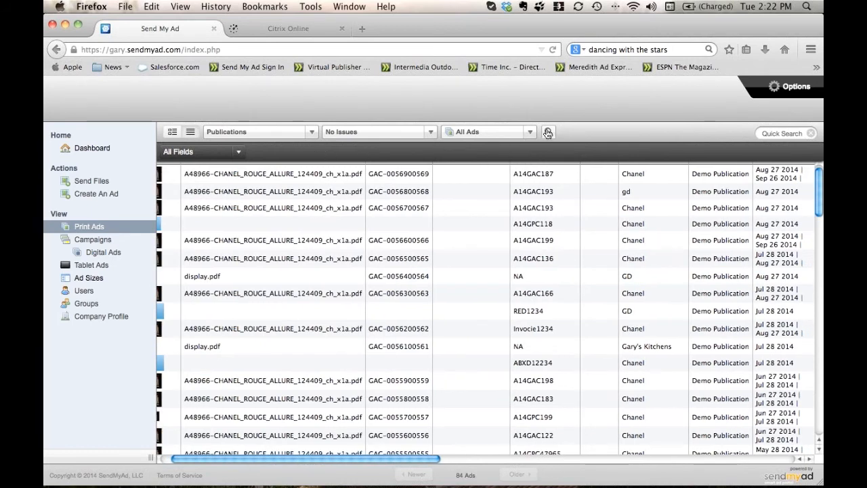
Look through the search types available in the print ads search, then close the search without running it.
left_click(547, 132)
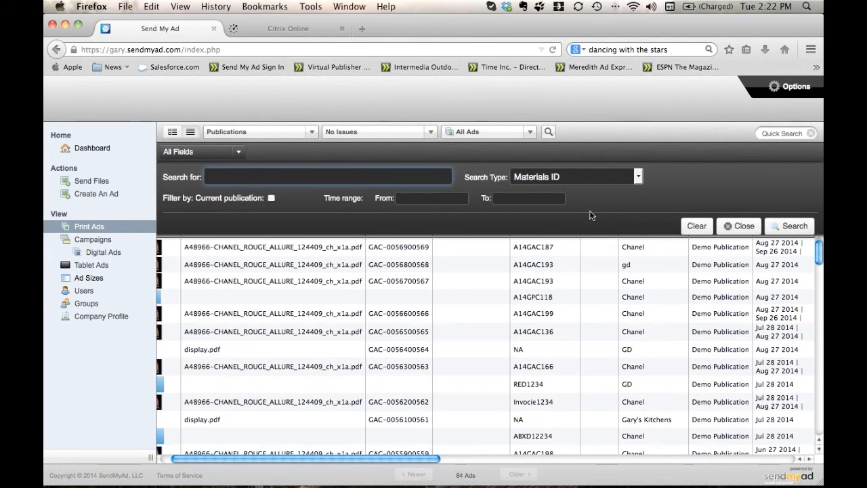
left_click(637, 177)
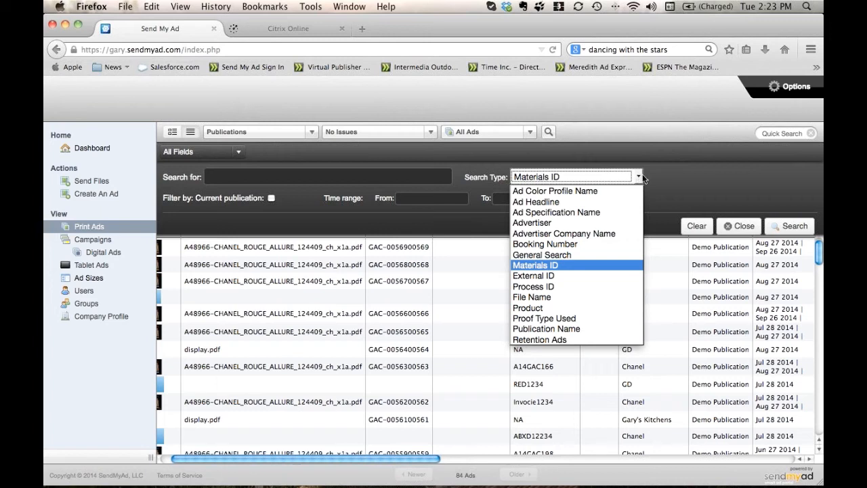
left_click(672, 184)
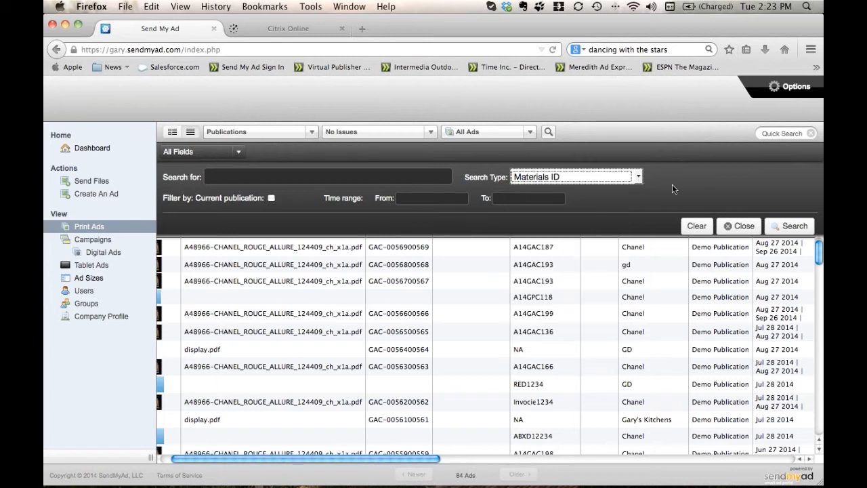
left_click(740, 226)
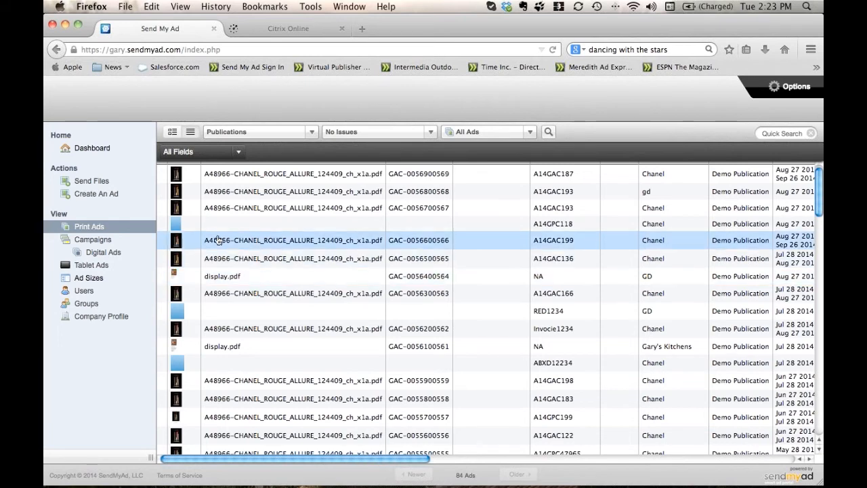
Create a new ad from the Gift And Holiday: 1/8 Size template and look over its form fields.
left_click(94, 194)
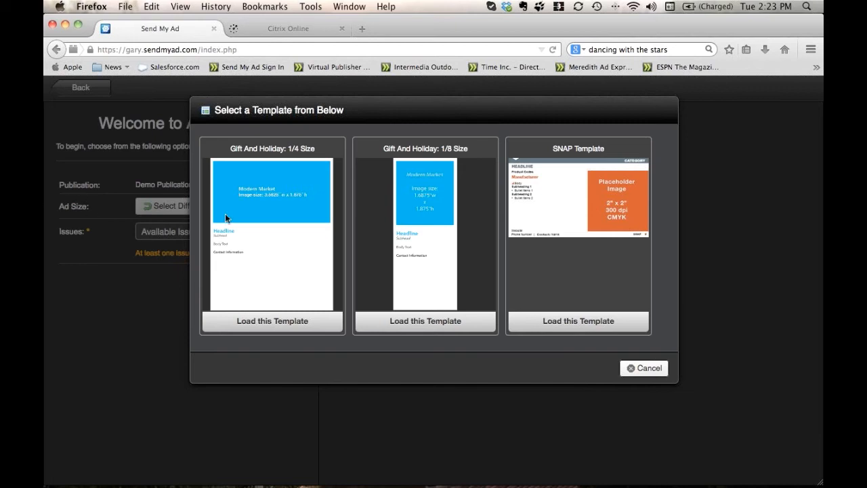
left_click(421, 323)
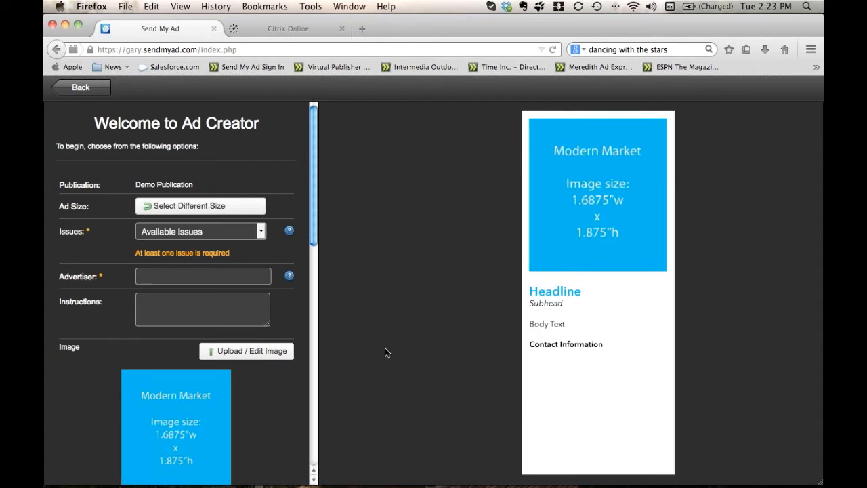
scroll(260, 403, "down", 3)
scroll(261, 404, "down", 3)
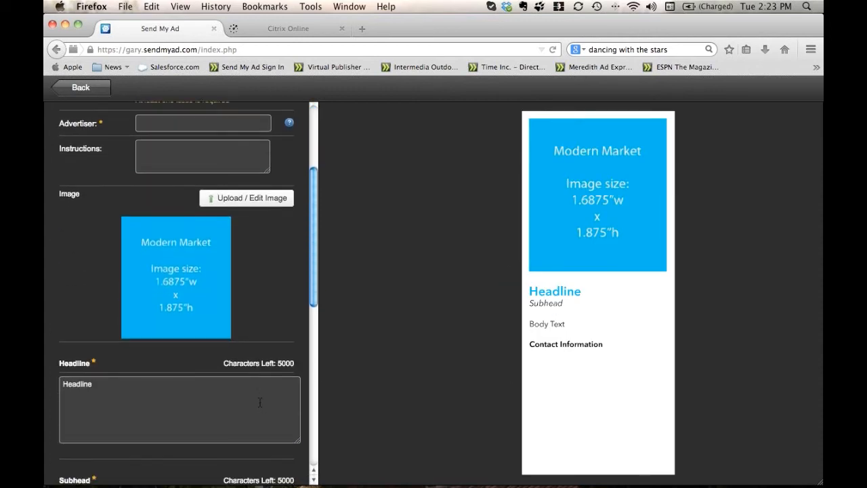
scroll(260, 402, "down", 5)
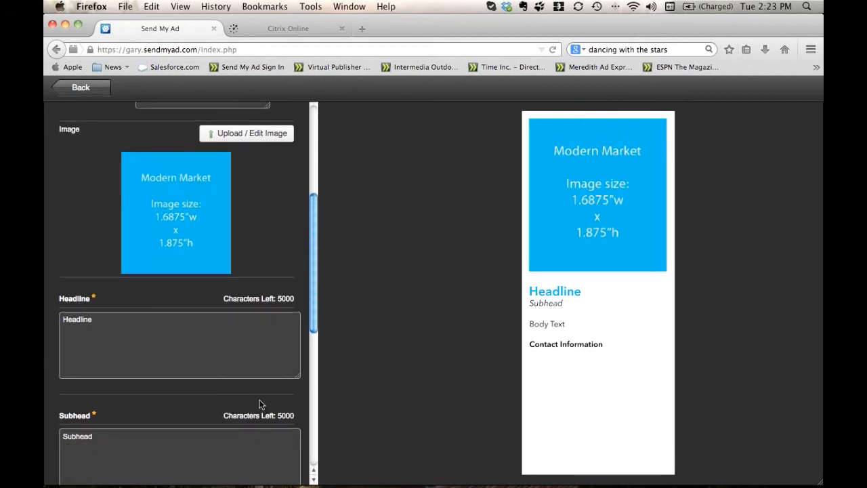
scroll(259, 402, "down", 6)
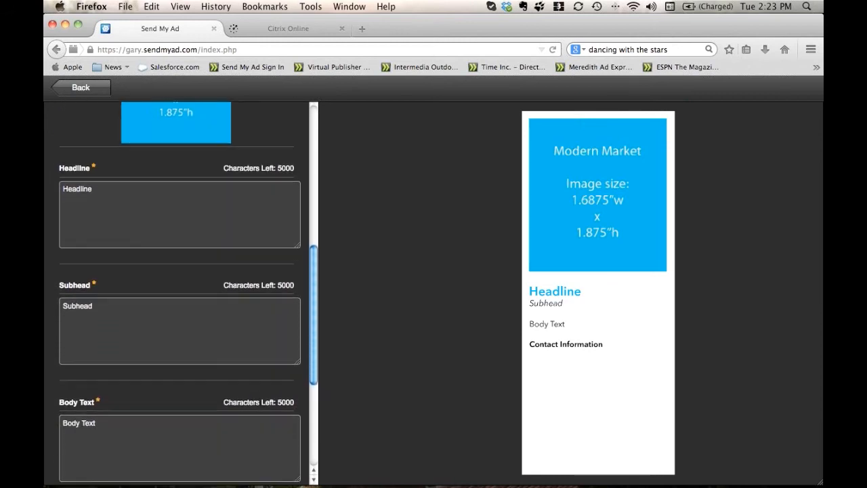
scroll(259, 403, "up", 15)
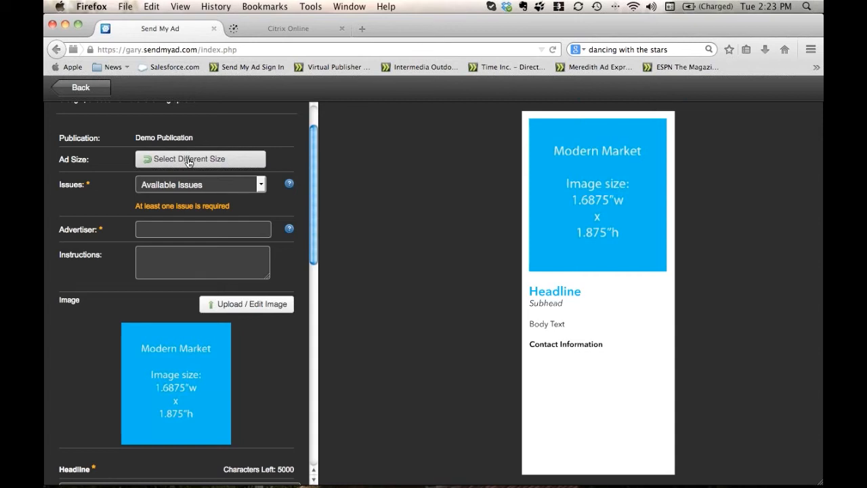
Assign the ad to the Oct 27 2014 and Nov 26 2014 issues and enter GD as the advertiser.
left_click(262, 187)
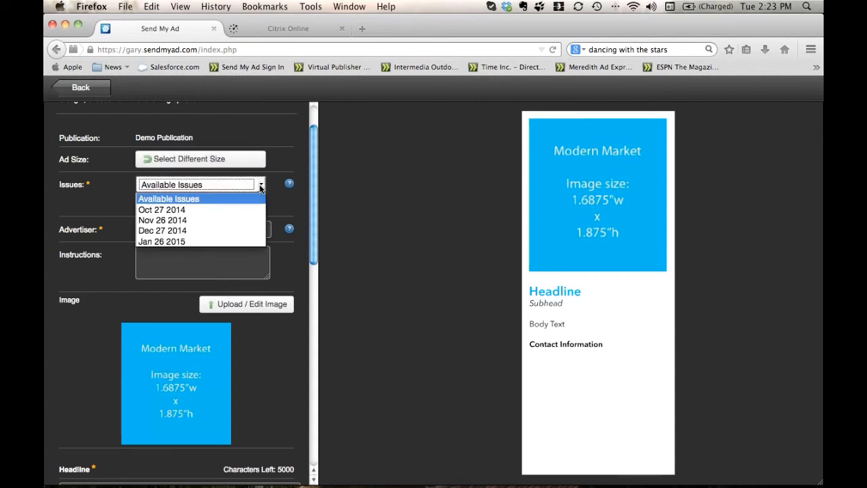
left_click(248, 209)
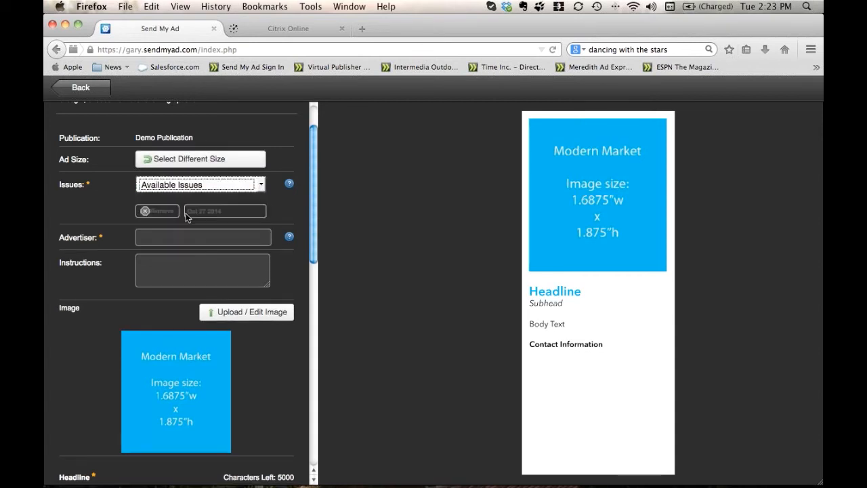
left_click(261, 184)
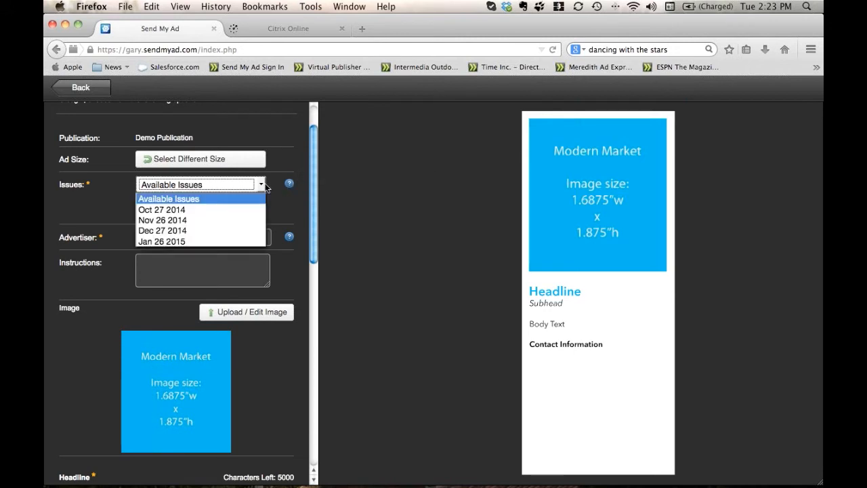
left_click(177, 220)
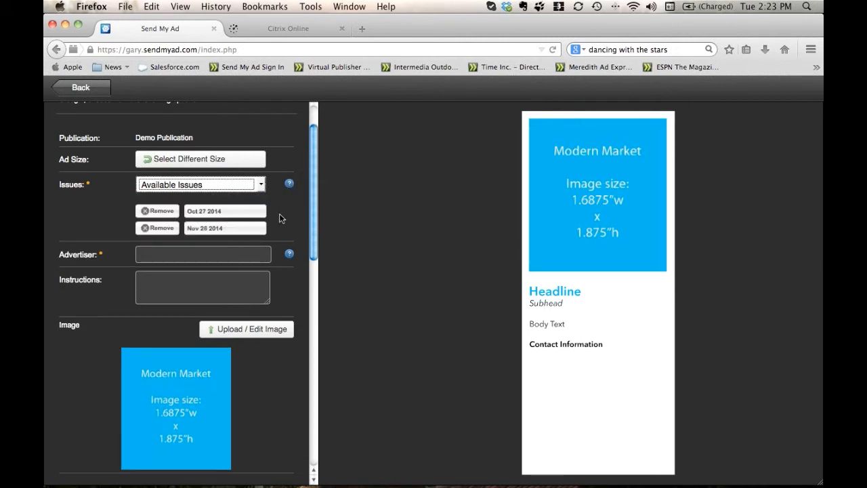
left_click(163, 255)
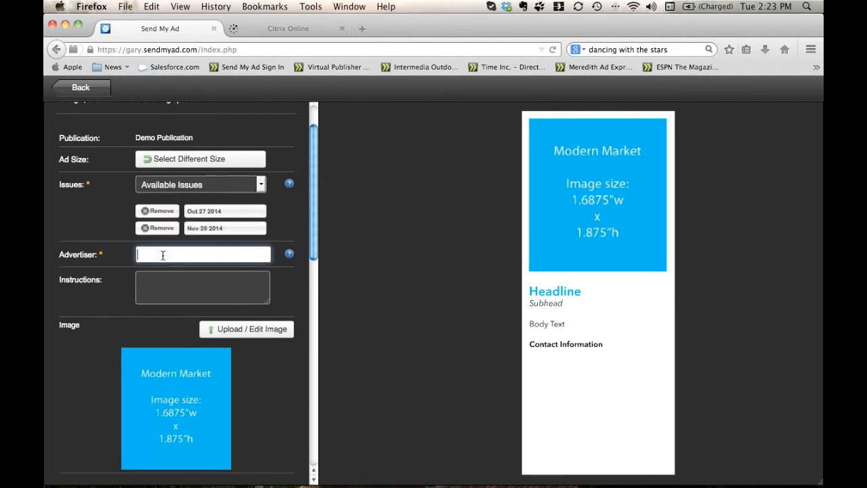
type("GD")
Upload kitchen.jpg from the AdCreatorDemo folder as the ad's new image.
scroll(201, 281, "down", 2)
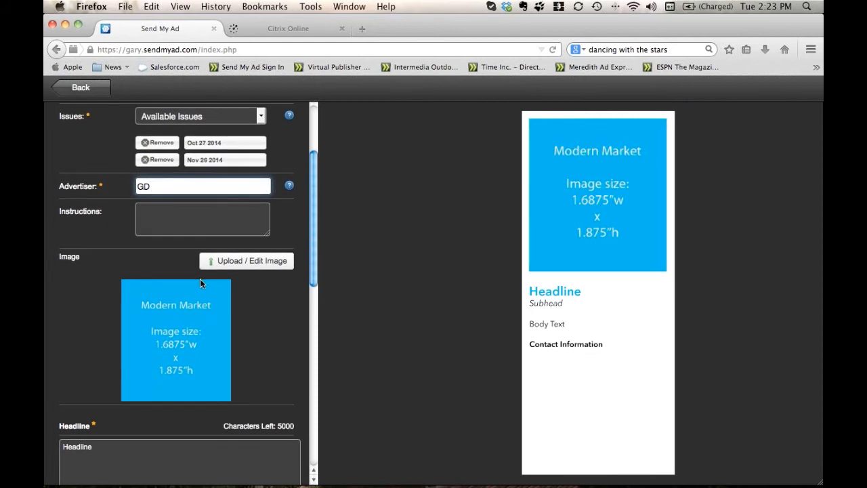
left_click(237, 263)
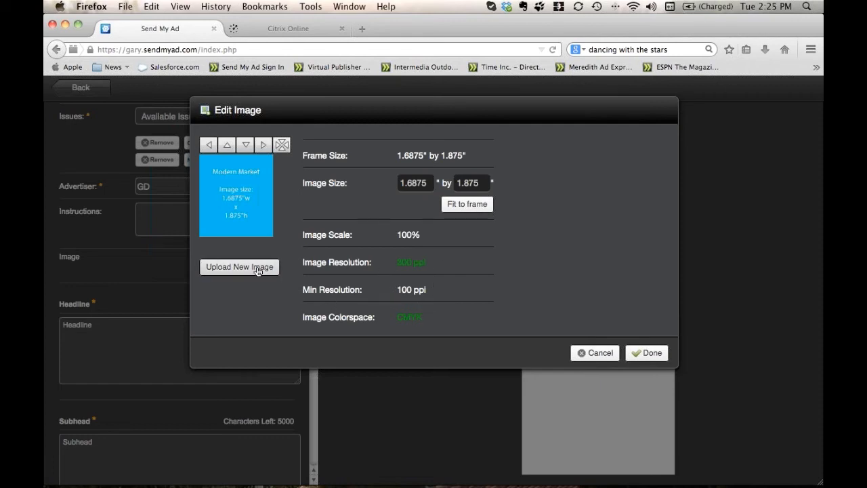
left_click(254, 268)
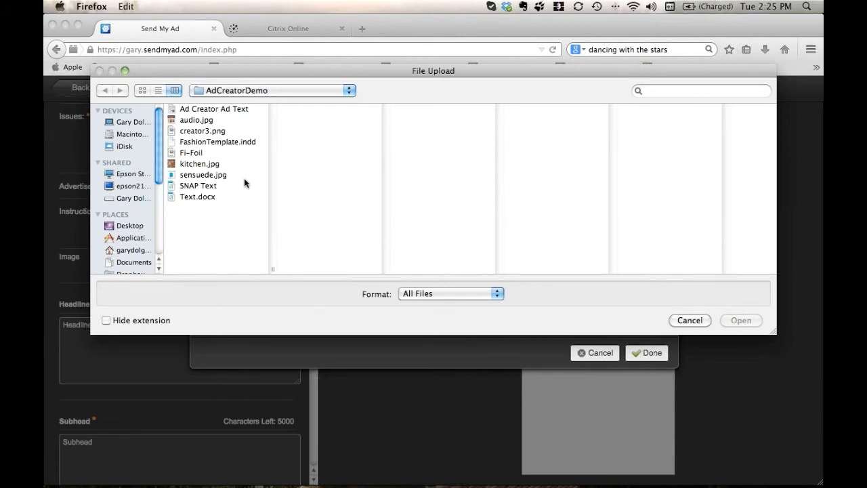
left_click(189, 164)
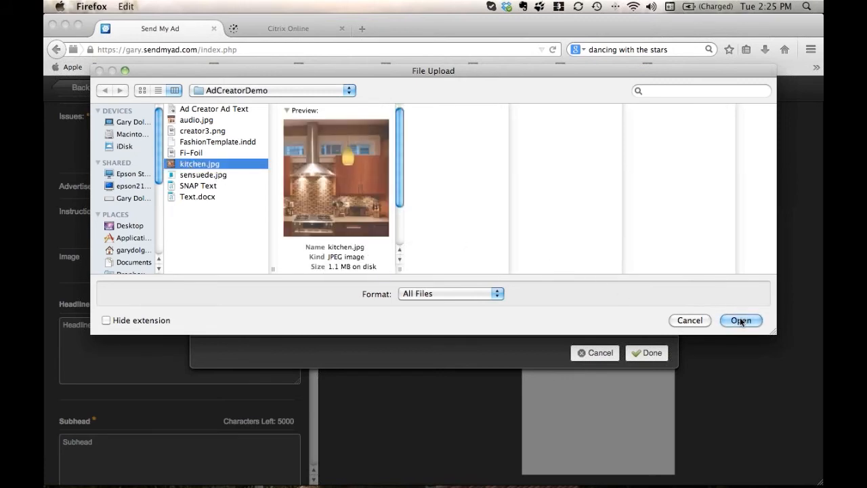
left_click(741, 320)
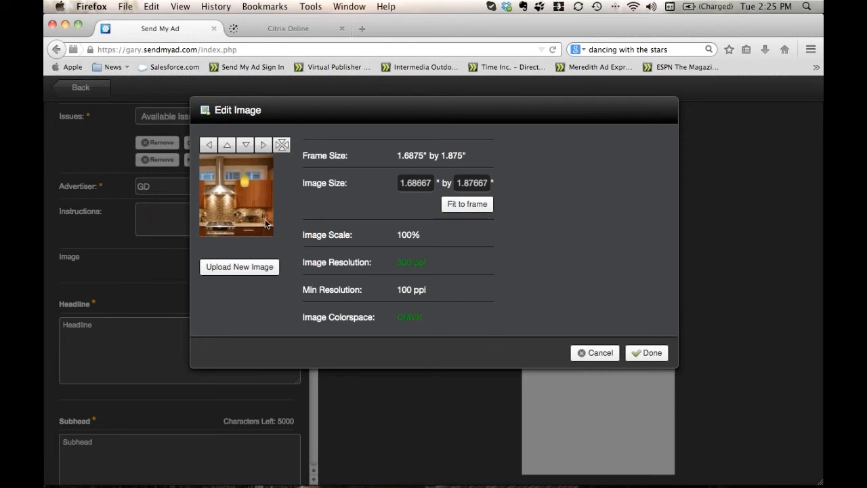
Try repositioning the kitchen image by hand within its frame.
mouse_move(248, 214)
left_mouse_down()
mouse_move(271, 213)
mouse_move(251, 216)
mouse_move(219, 190)
mouse_move(245, 204)
left_mouse_up()
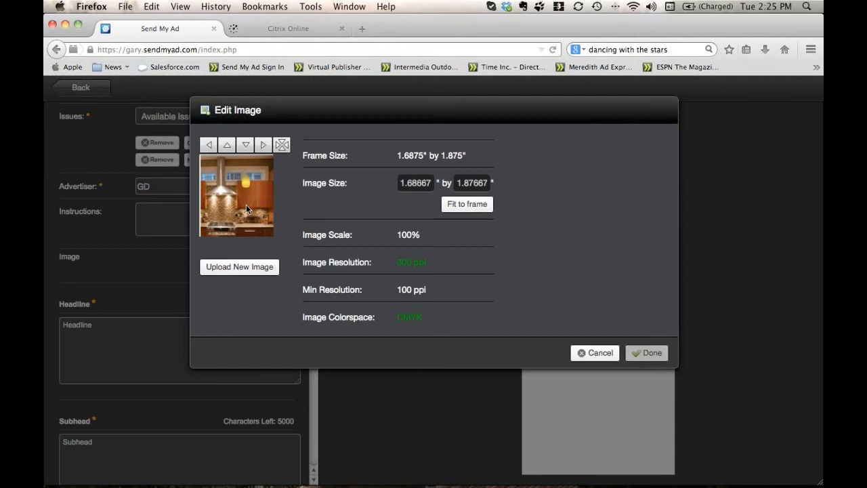
mouse_move(246, 204)
left_mouse_down()
mouse_move(288, 213)
mouse_move(248, 220)
mouse_move(245, 203)
left_mouse_up()
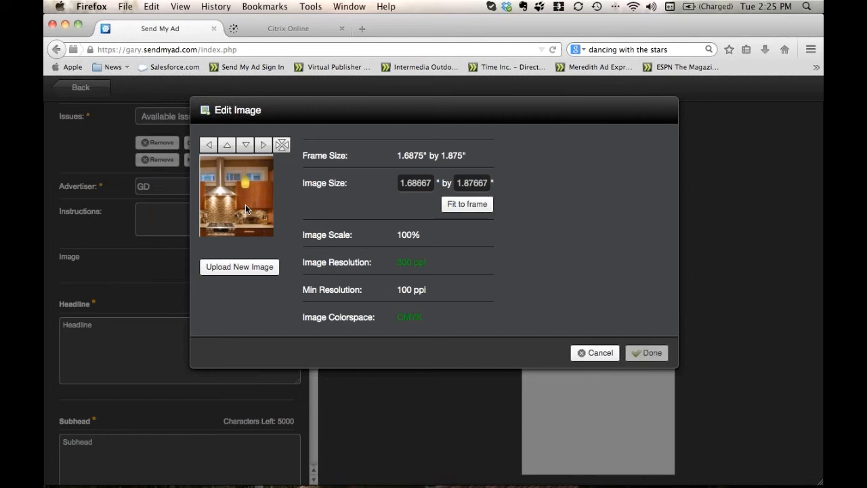
left_click_drag(248, 198, 264, 213)
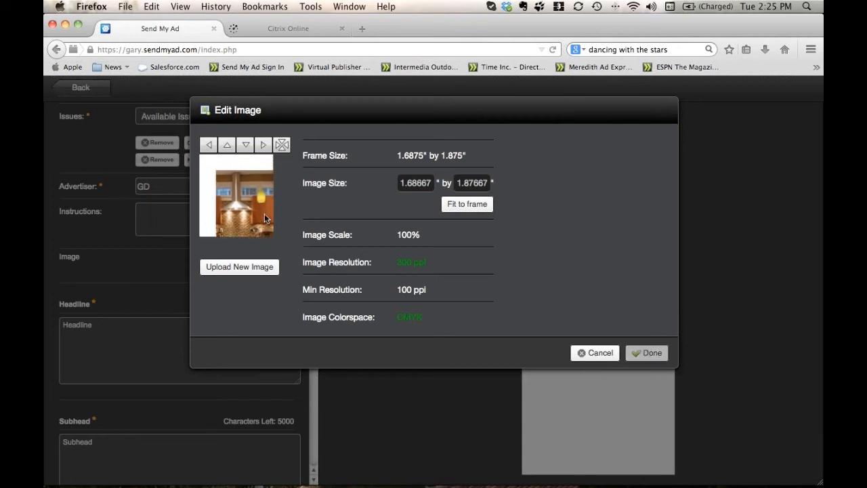
Fit the kitchen image to its frame and apply the image edit to the ad.
left_click(471, 206)
left_click(471, 206)
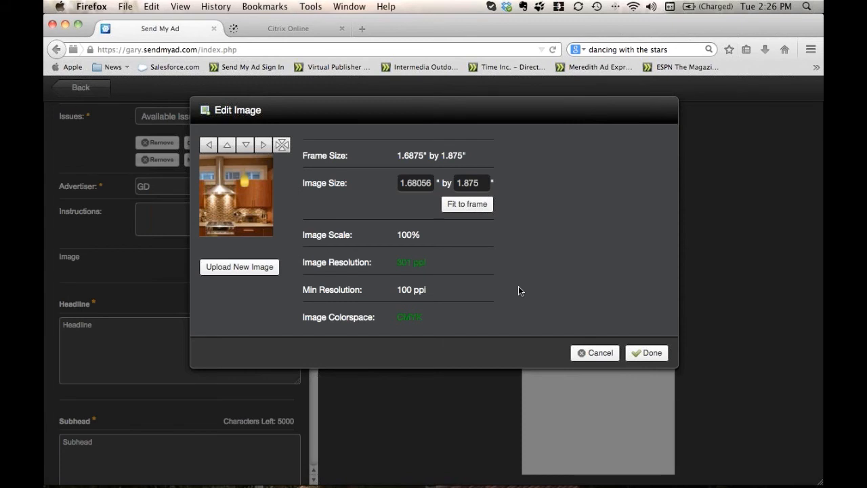
left_click(649, 353)
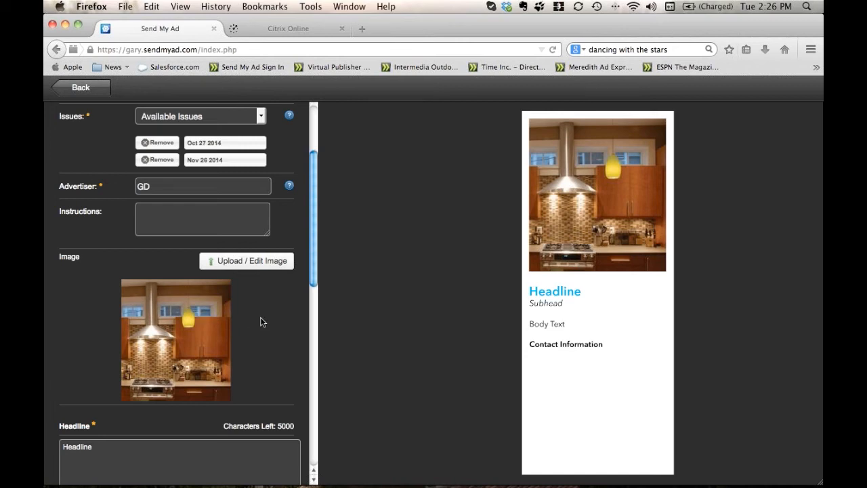
Replace the ad's placeholder headline with "Gary's Kitchens".
scroll(263, 317, "down", 1)
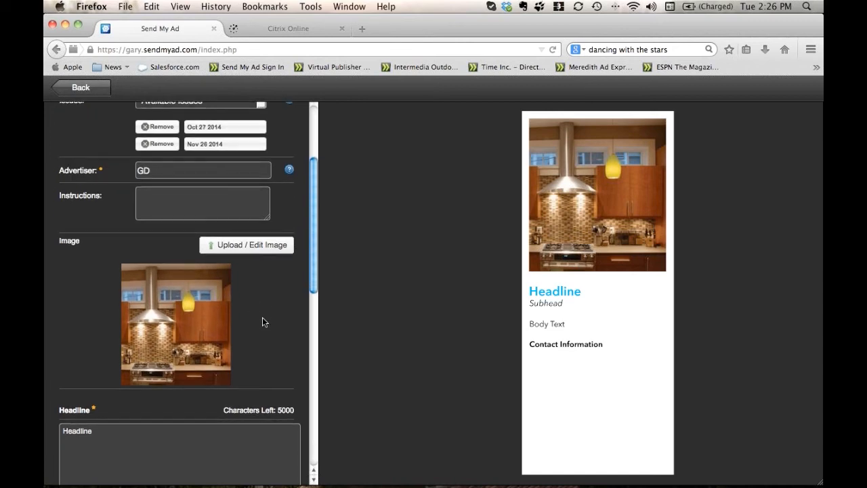
scroll(262, 317, "down", 3)
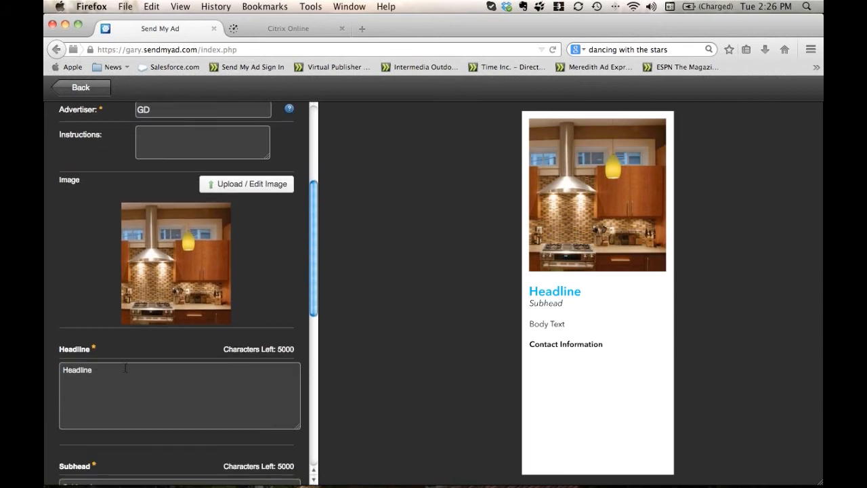
left_click(86, 371)
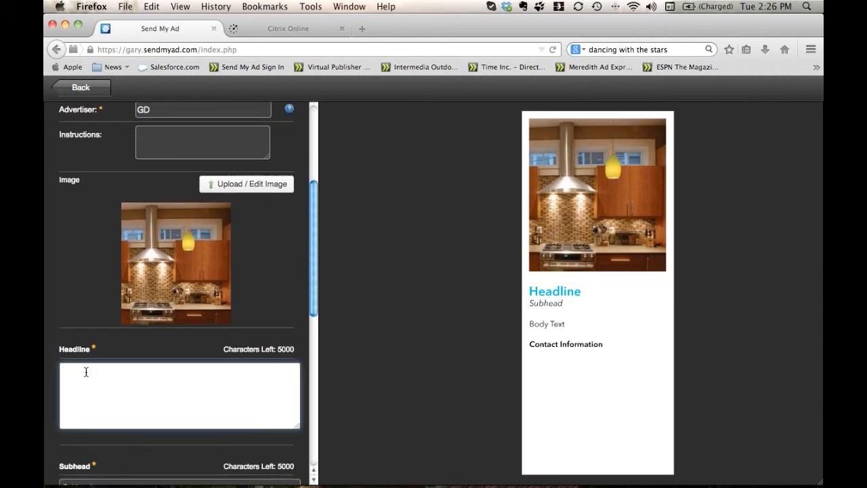
type("Gary's  Kitchens")
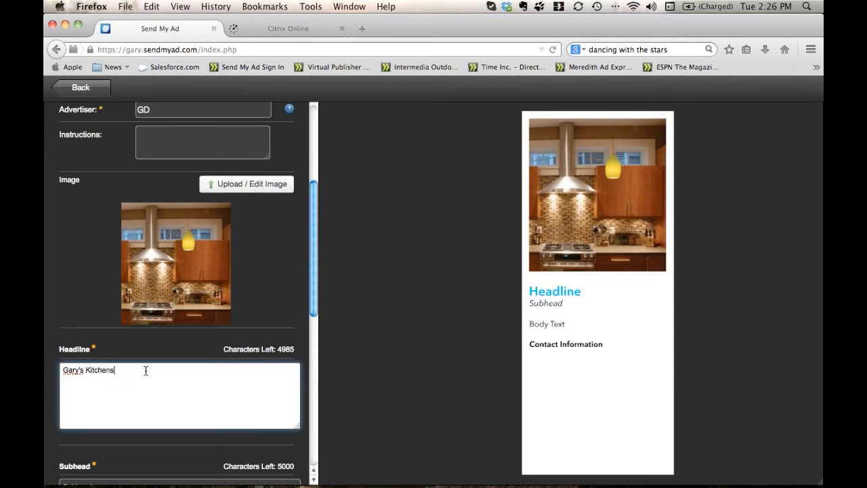
Replace the ad's placeholder subhead with "Best kitchens in New York".
key("Tab")
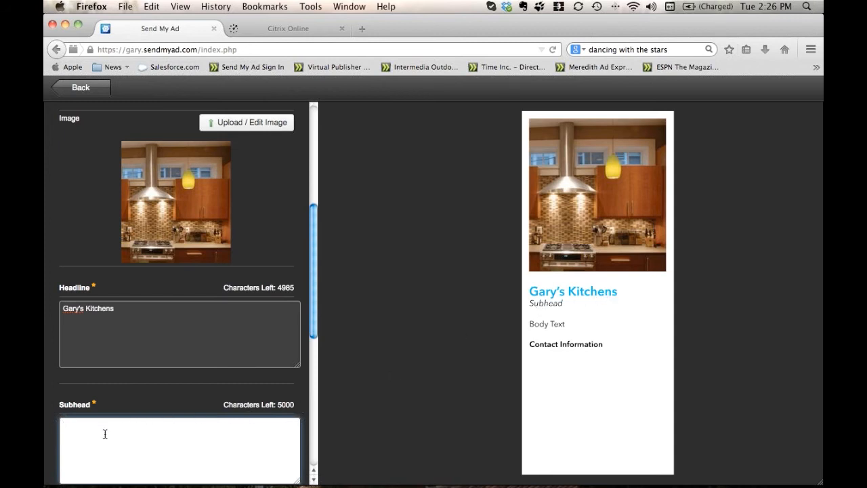
type("Best")
type(" ktichens")
key("BackSpace")
key("BackSpace")
key("BackSpace")
key("BackSpace")
key("BackSpace")
key("BackSpace")
type("itchens in New Yoer")
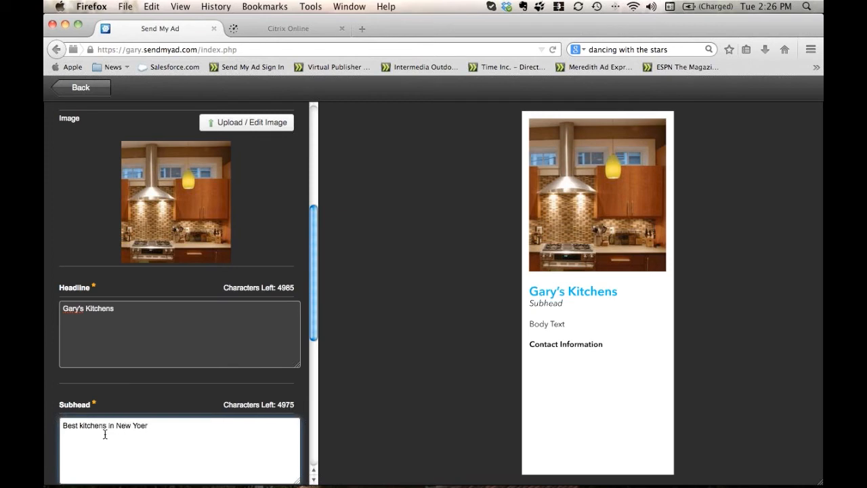
key("BackSpace")
key("BackSpace")
type("rk")
key("Tab")
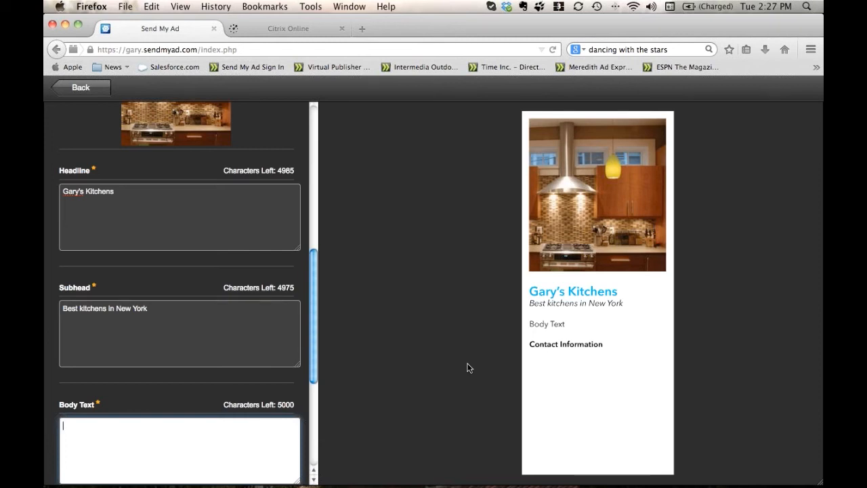
Switch to Text.docx in Word and copy the paragraph describing the kitchen styles and cabinet woods.
key("super+Tab")
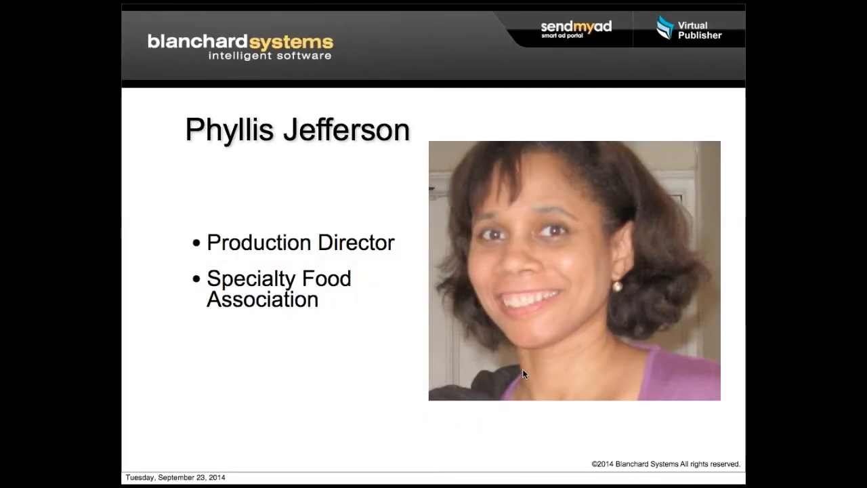
key("Escape")
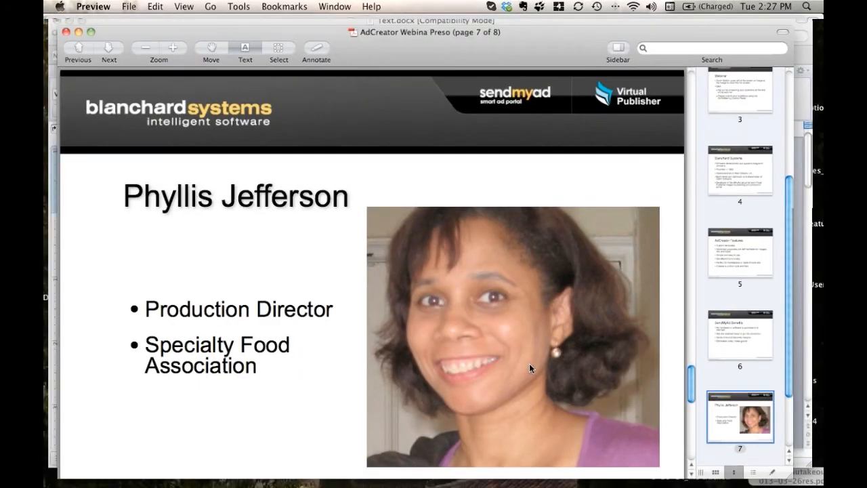
key("ctrl+Down")
left_click(459, 140)
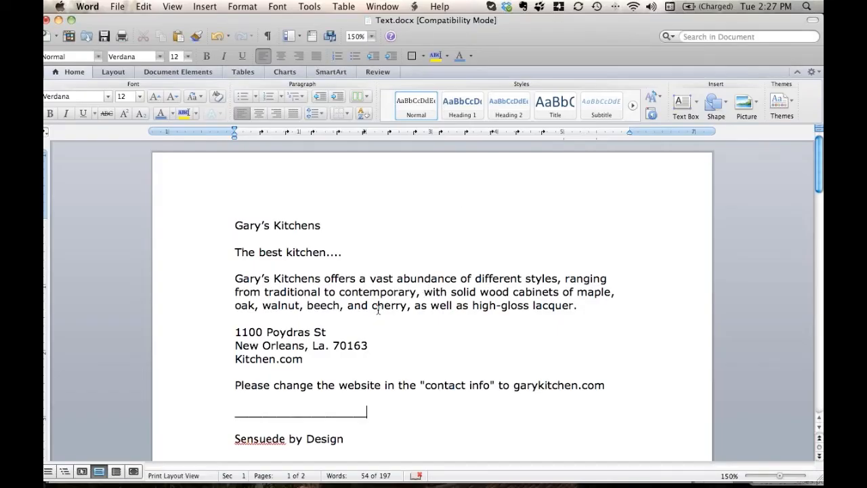
left_click_drag(234, 279, 620, 313)
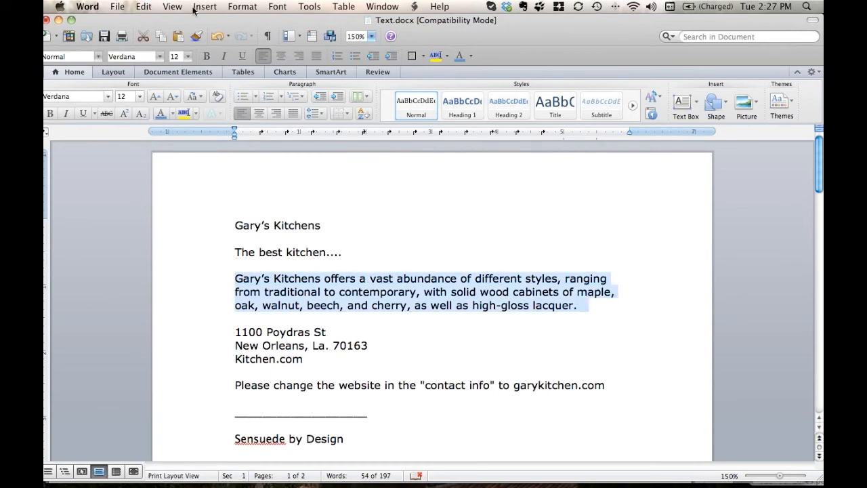
left_click(143, 8)
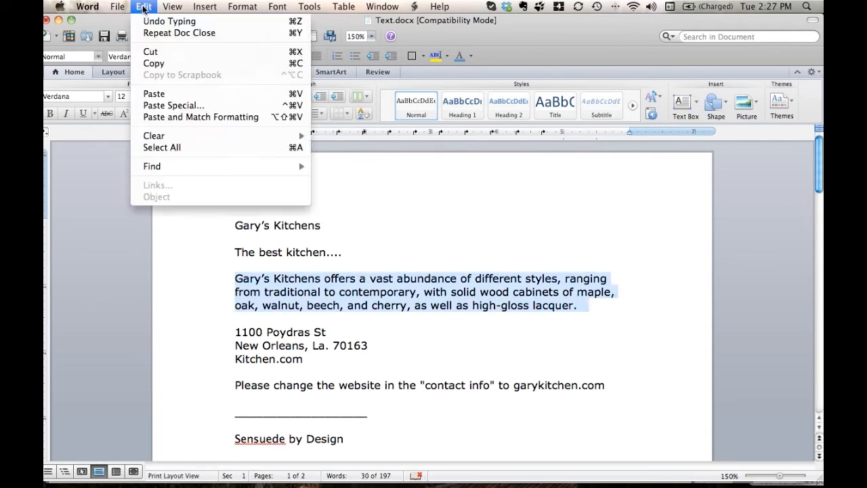
left_click(153, 63)
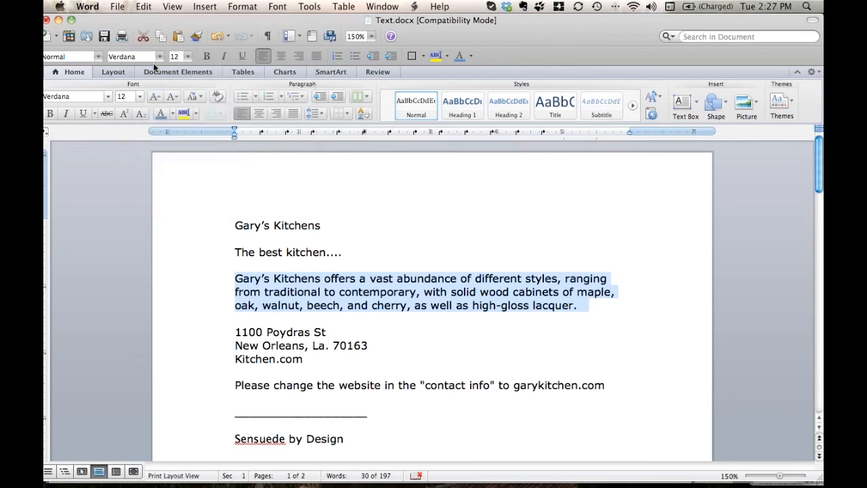
Return to the ad in Firefox and paste the copied paragraph as its body text.
key("super+Tab")
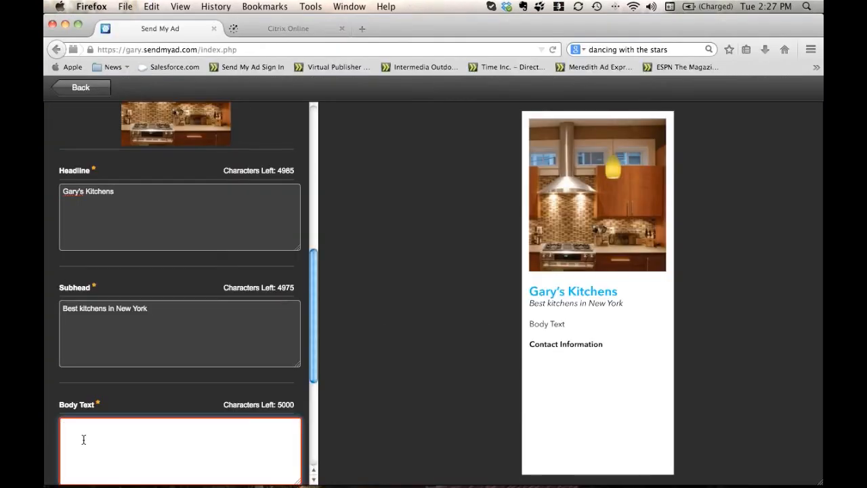
left_click(149, 7)
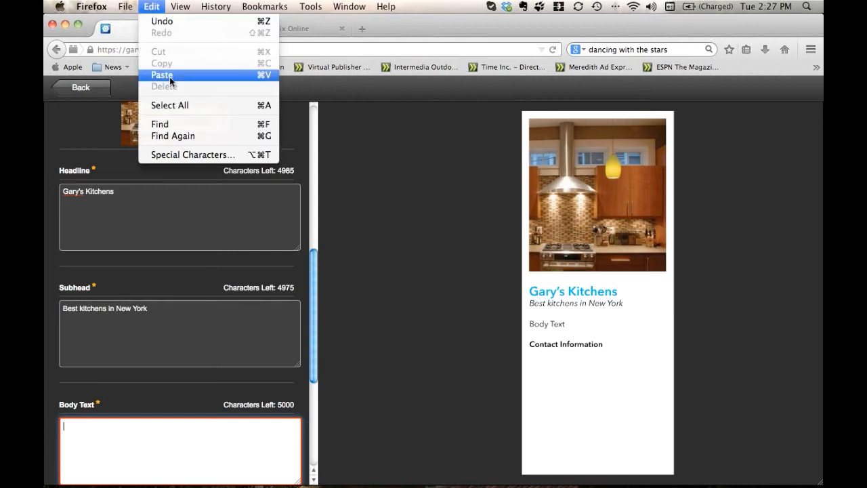
left_click(169, 79)
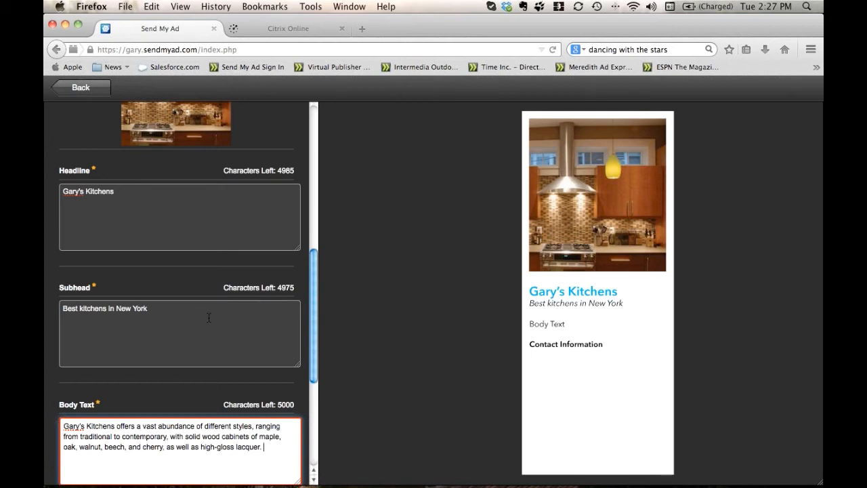
key("Tab")
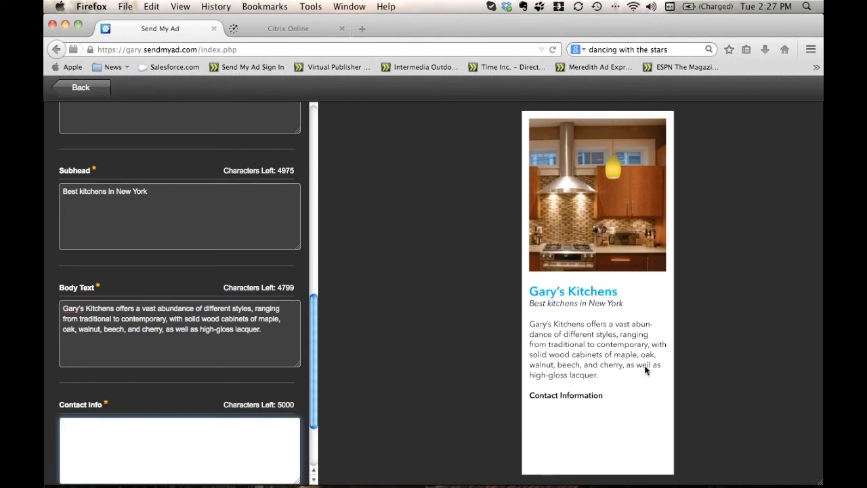
Switch to Text.docx in Word and copy the street address and website lines below the paragraph.
key("ctrl+Right")
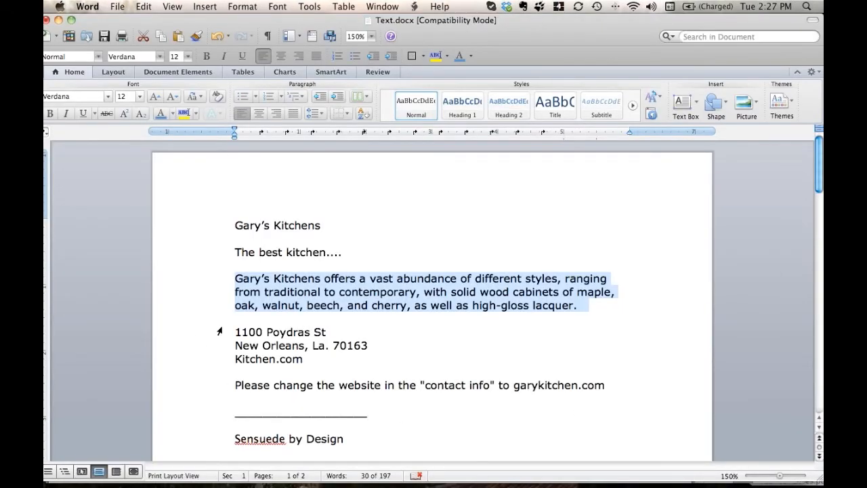
left_click_drag(234, 332, 325, 357)
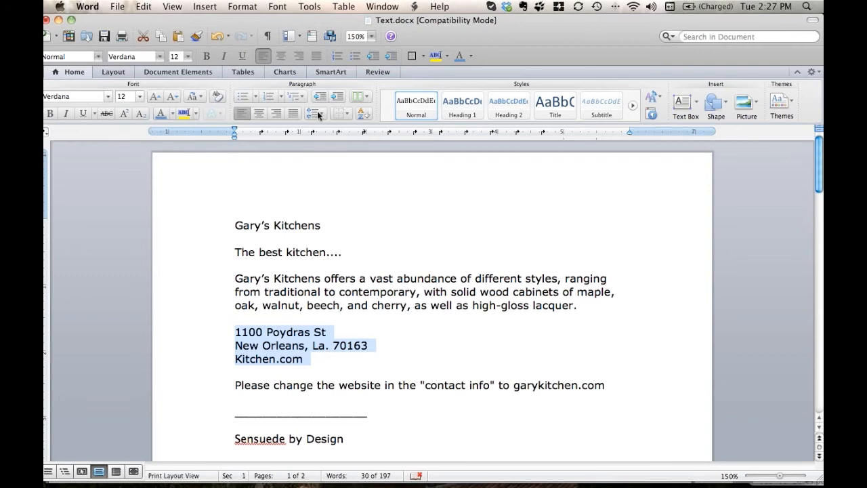
left_click(144, 7)
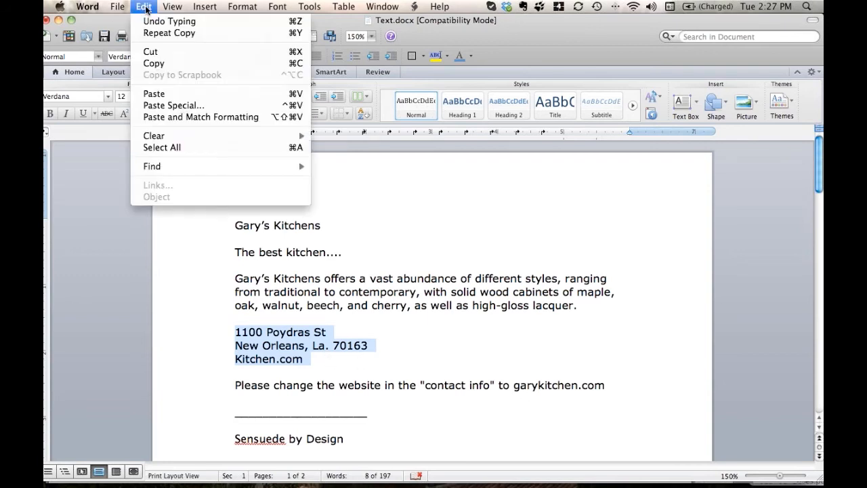
left_click(160, 65)
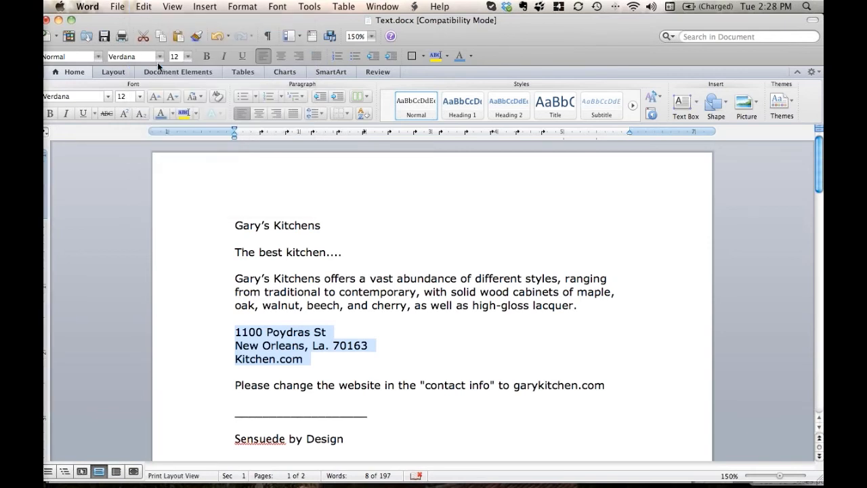
Return to the ad in Firefox and paste the copied address and website as its contact info.
key("ctrl+Left")
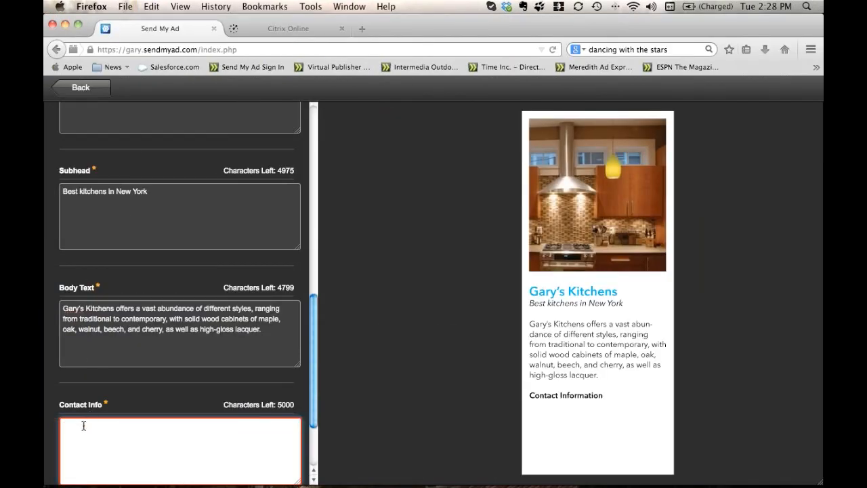
left_click(153, 6)
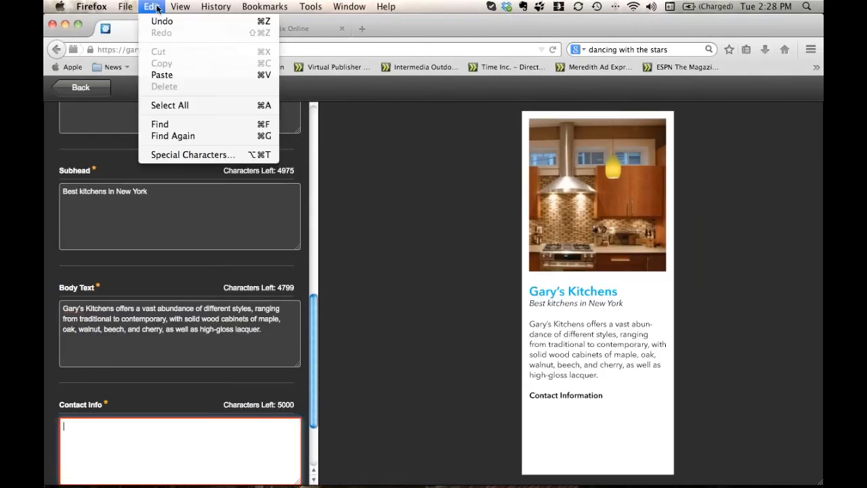
left_click(161, 74)
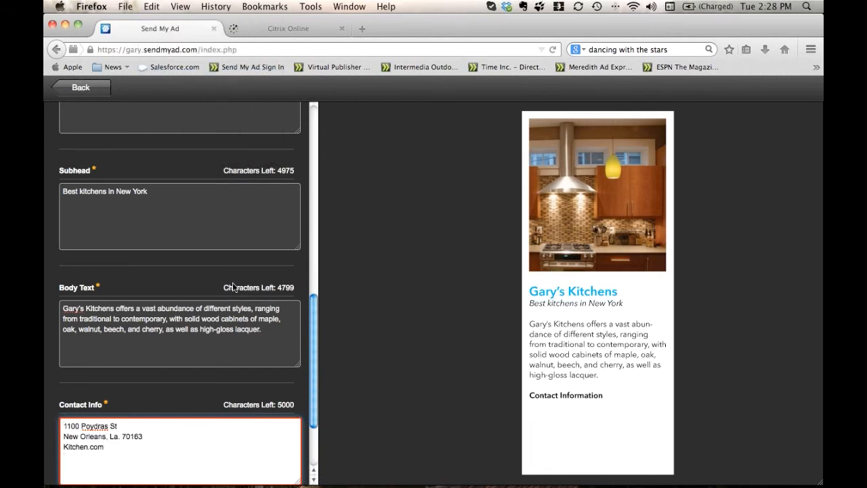
Change the website in the contact info to graykitchen.com and apply it to the ad preview.
scroll(233, 285, "down", 3)
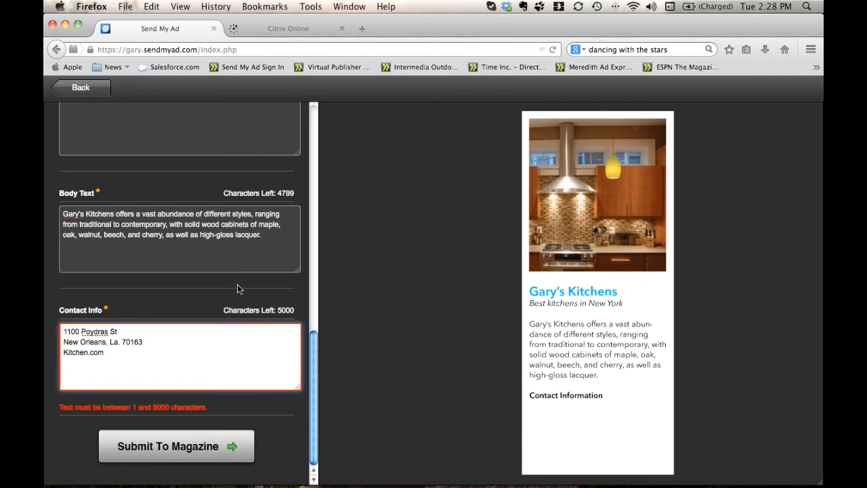
scroll(237, 289, "up", 1)
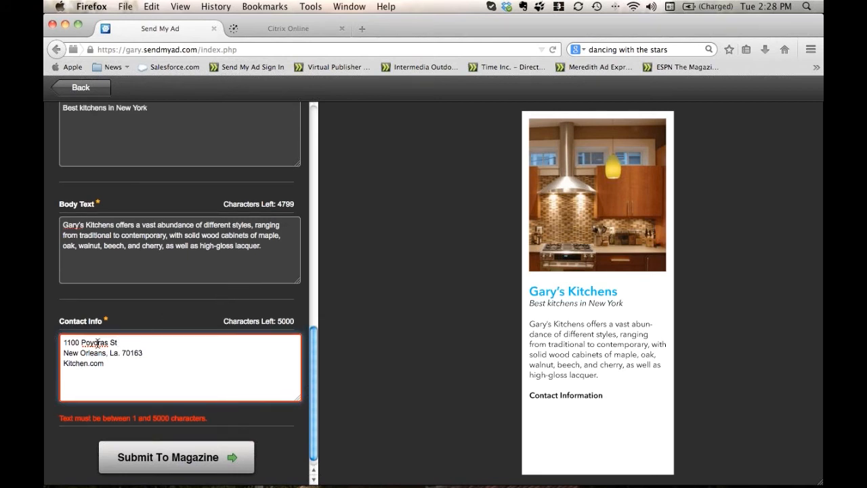
left_click(62, 366)
type("gray")
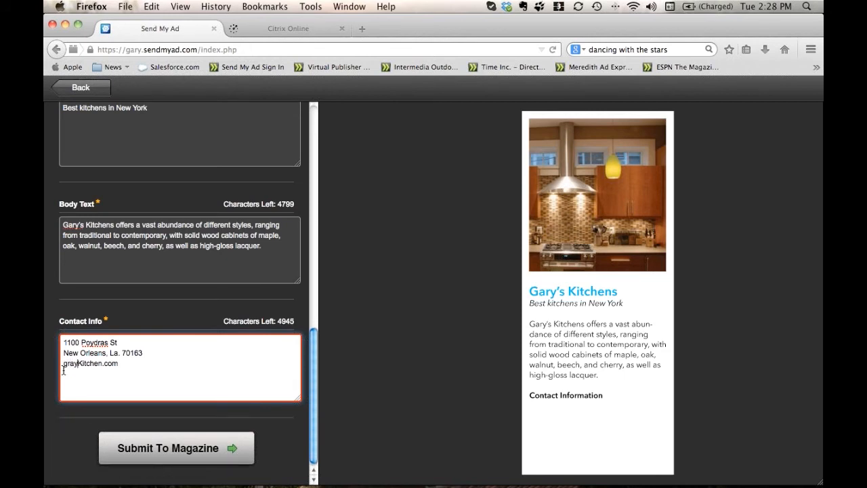
key("Right")
key("BackSpace")
type("k")
scroll(173, 363, "down", 1)
scroll(174, 362, "up", 8)
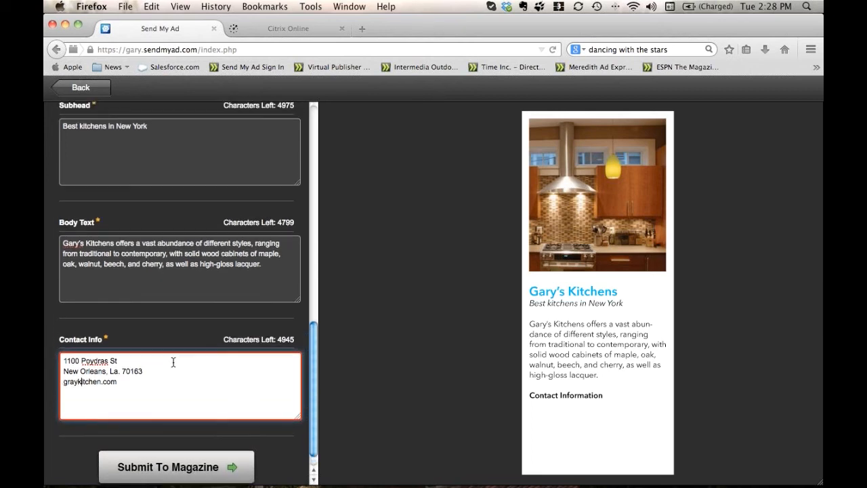
scroll(173, 363, "up", 8)
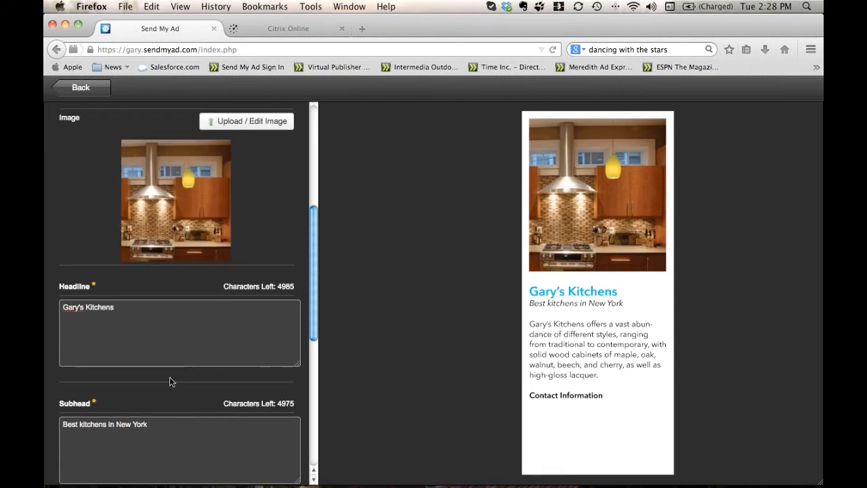
scroll(170, 381, "down", 10)
left_click(170, 380)
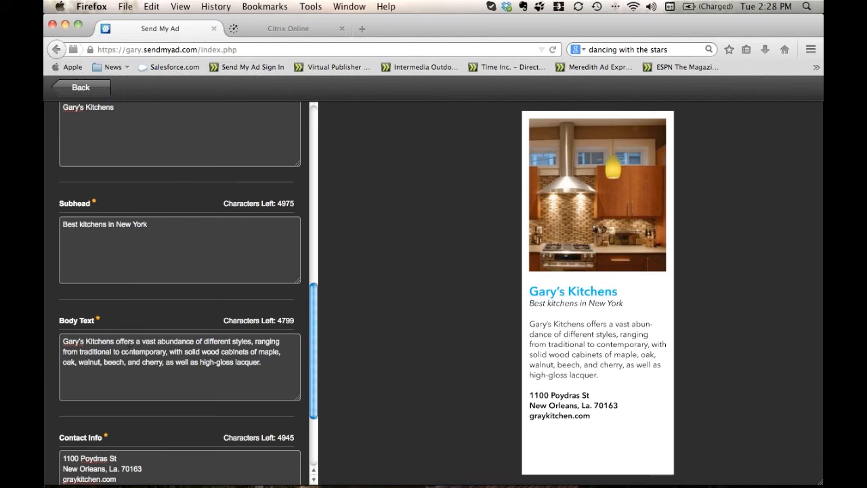
Change the last two digits of the ZIP code in the contact info and apply the edit to the preview.
scroll(150, 356, "down", 3)
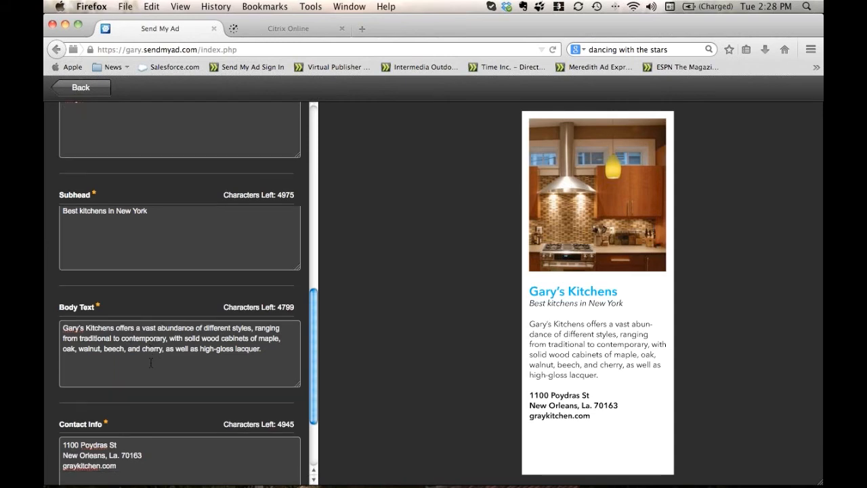
left_click(143, 387)
key("BackSpace")
key("BackSpace")
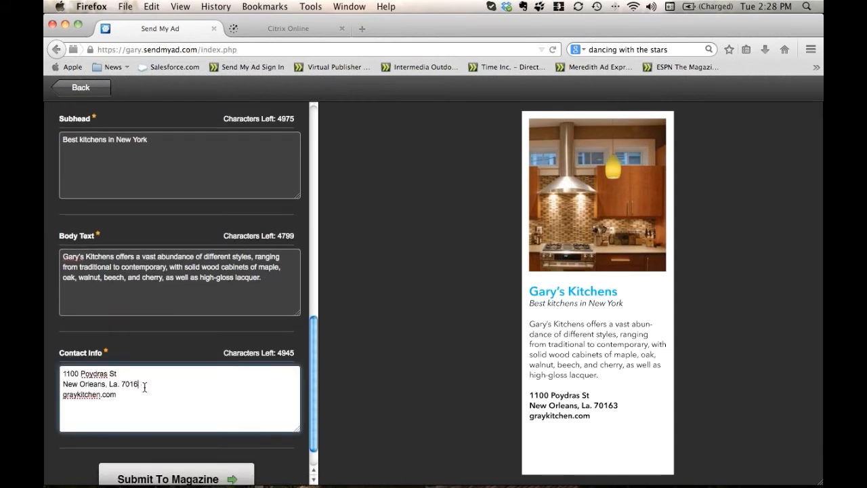
type("32")
key("Tab")
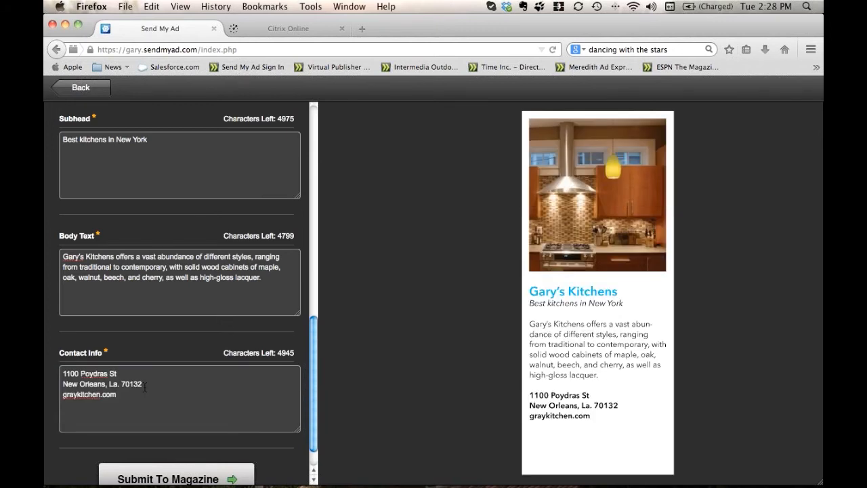
Review the completed ad fields and submit the ad to the magazine.
scroll(110, 304, "down", 1)
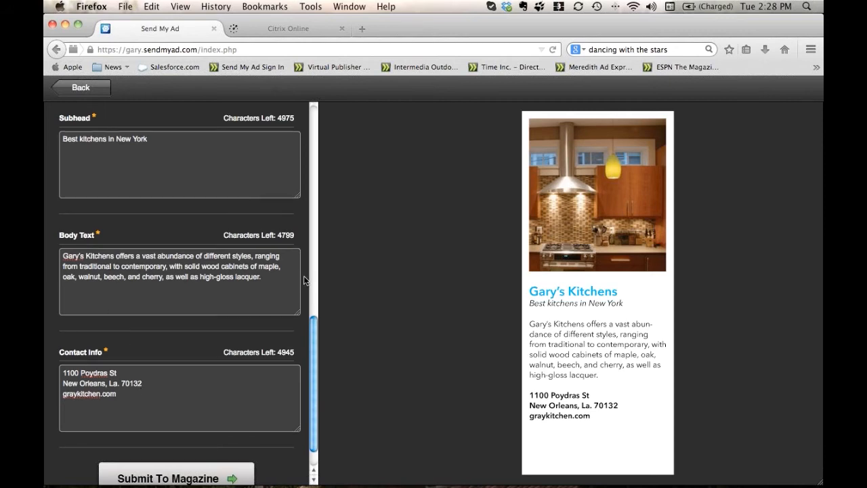
scroll(304, 280, "up", 5)
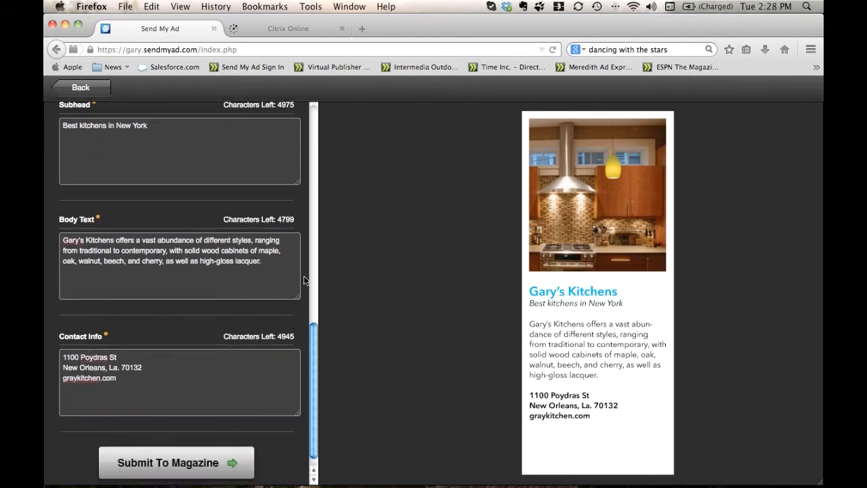
scroll(304, 279, "up", 2)
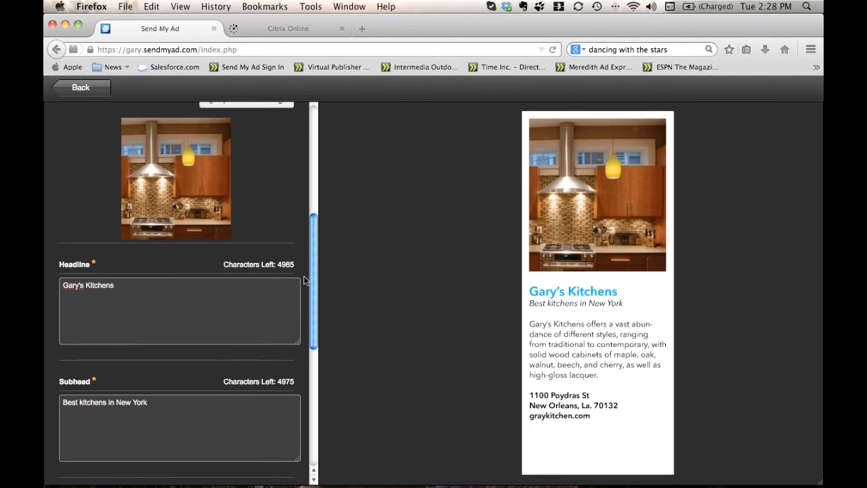
scroll(304, 280, "down", 1)
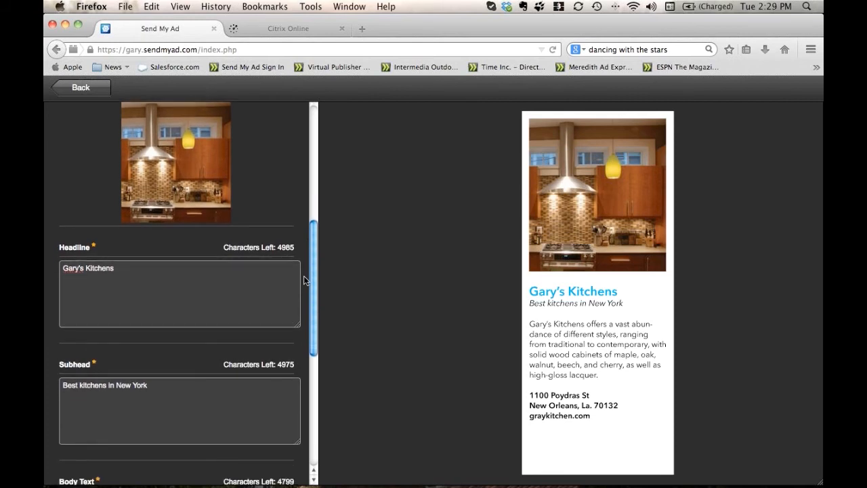
scroll(304, 279, "down", 8)
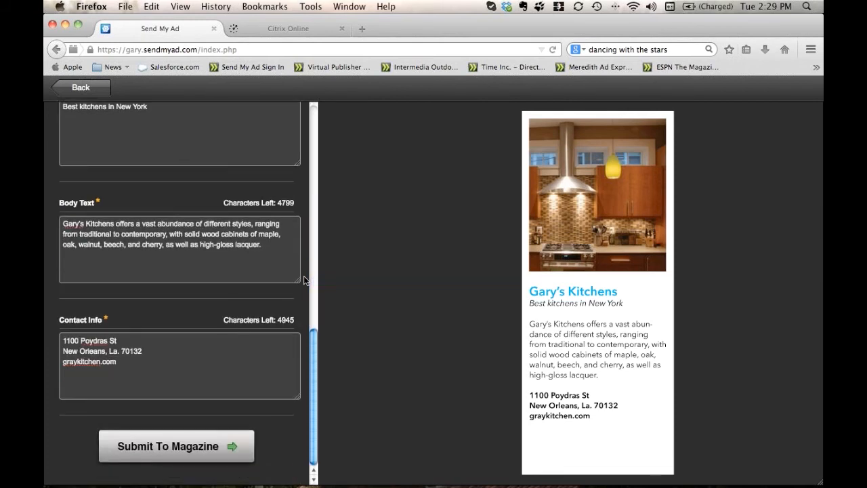
left_click(211, 447)
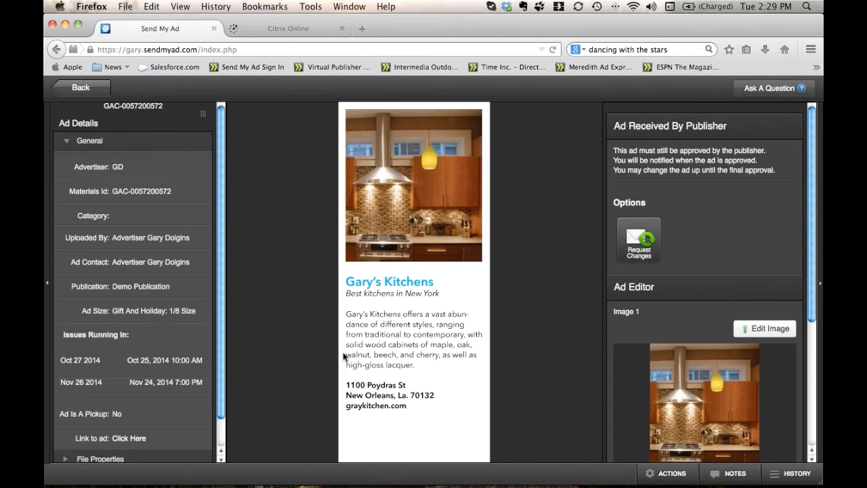
Send the publisher a change request for the submitted ad reading "Change area code to 212".
scroll(692, 400, "down", 5)
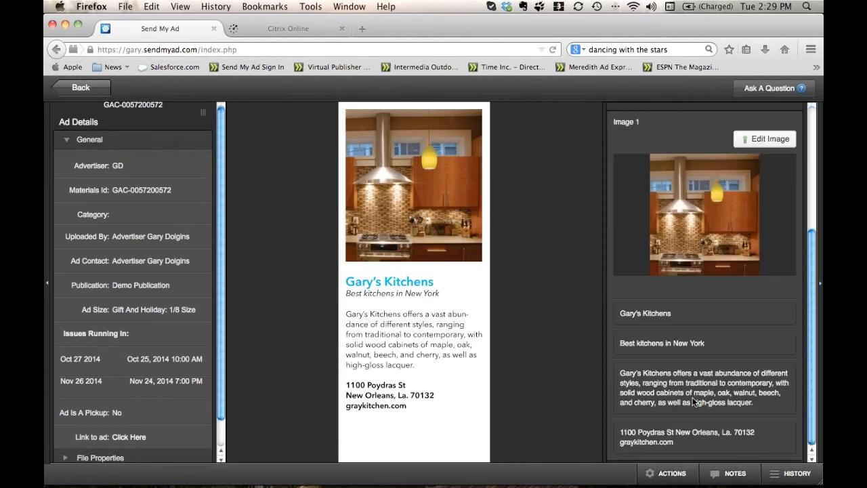
scroll(692, 397, "up", 3)
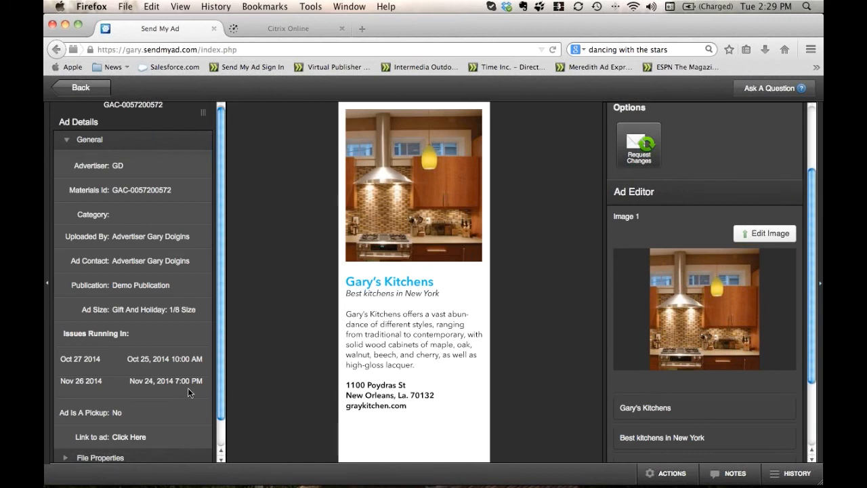
scroll(218, 369, "down", 1)
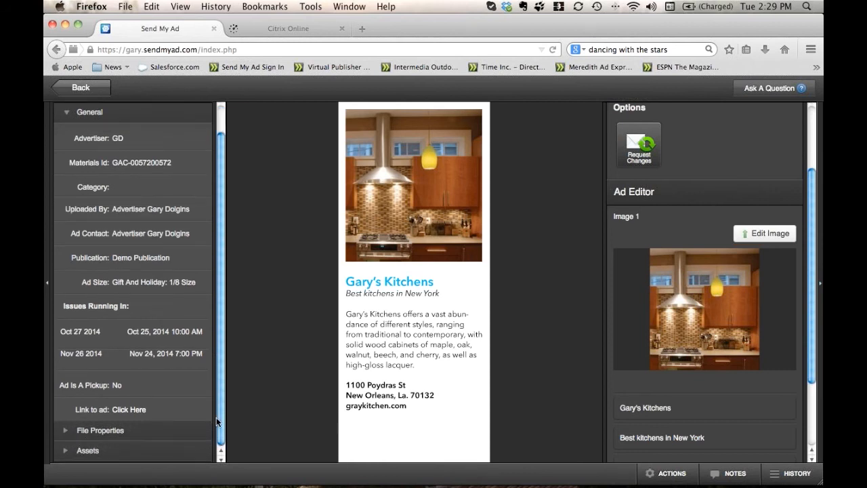
scroll(697, 199, "down", 1)
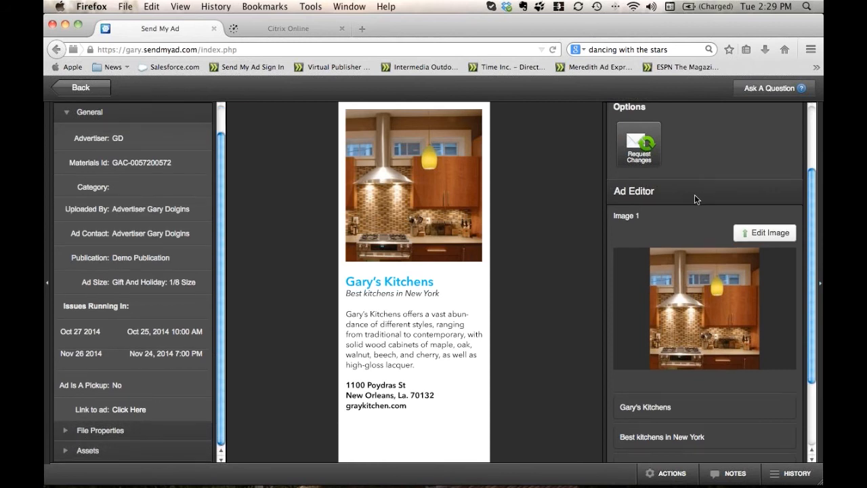
left_click(638, 156)
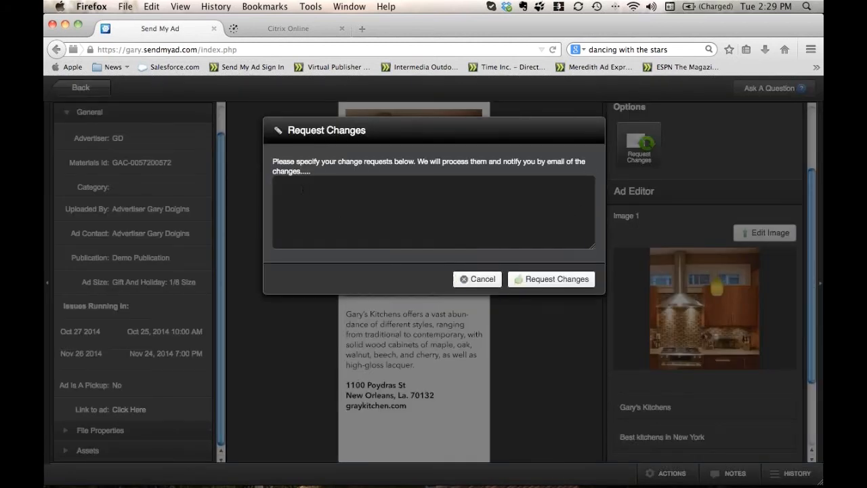
left_click(302, 189)
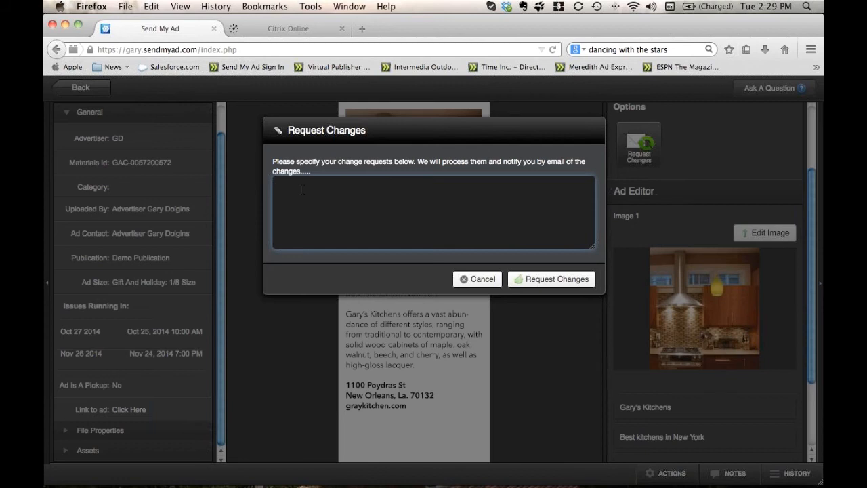
type("Change area code to 212")
left_click(570, 279)
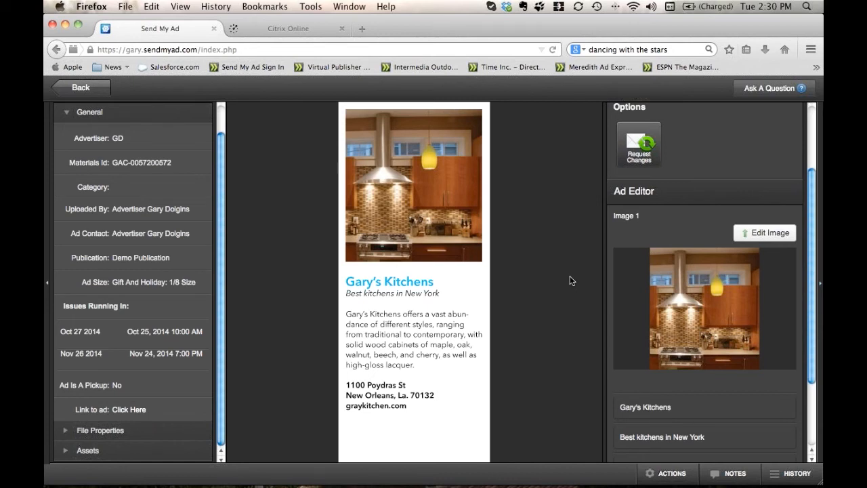
Expand the ad's File Properties and Assets sections to examine the upload details and attached files.
scroll(711, 183, "up", 3)
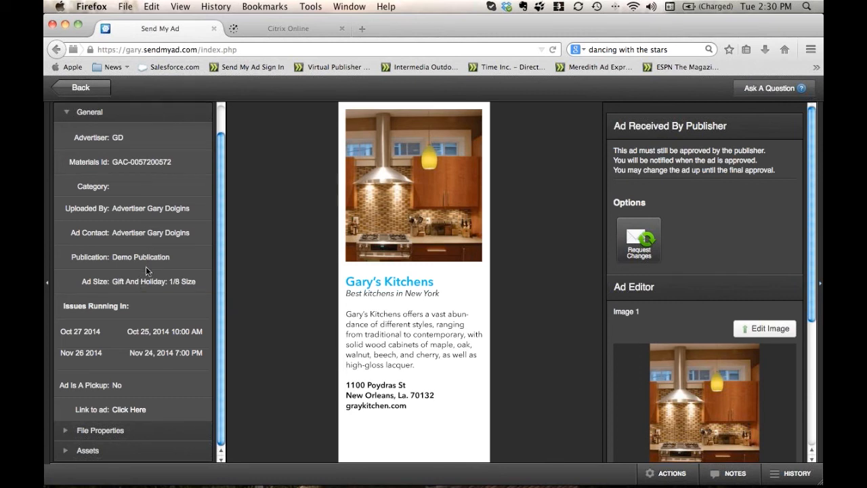
left_click(66, 432)
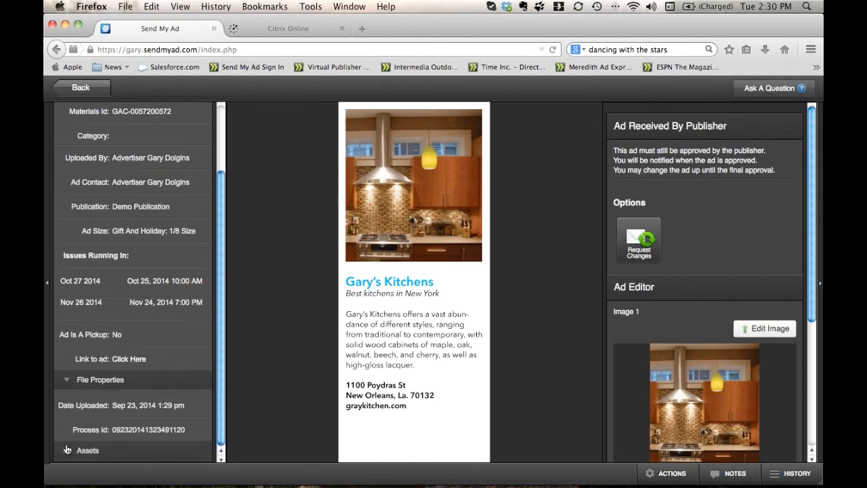
left_click(66, 450)
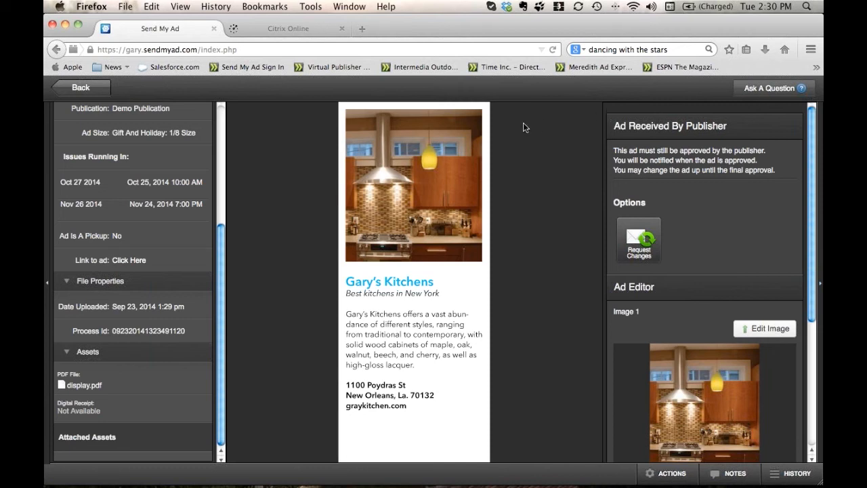
Leave the submitted ad and sign out of the advertiser account.
left_click(81, 88)
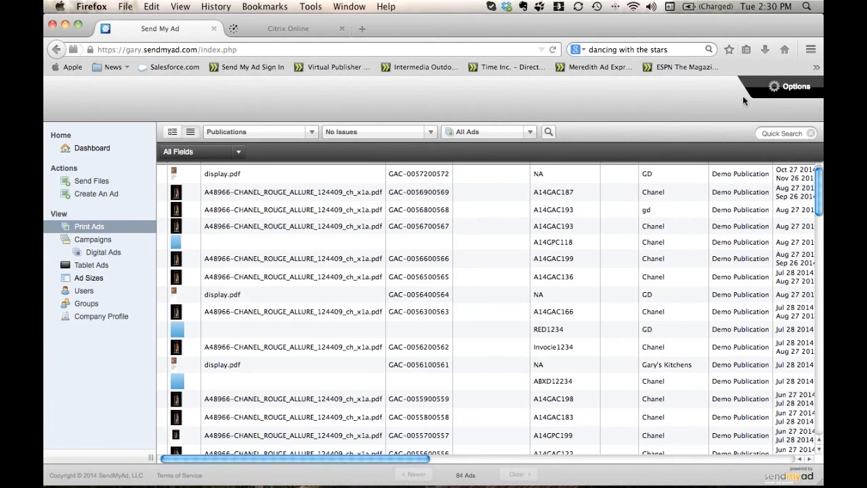
left_click(791, 86)
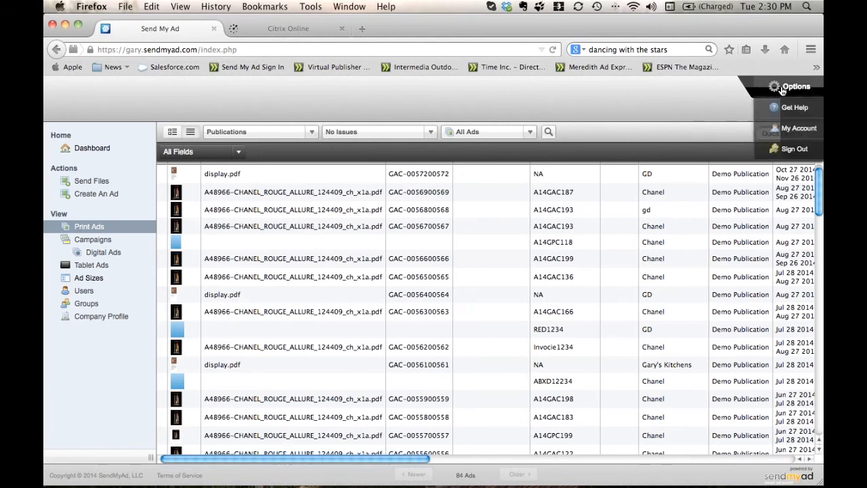
left_click(796, 149)
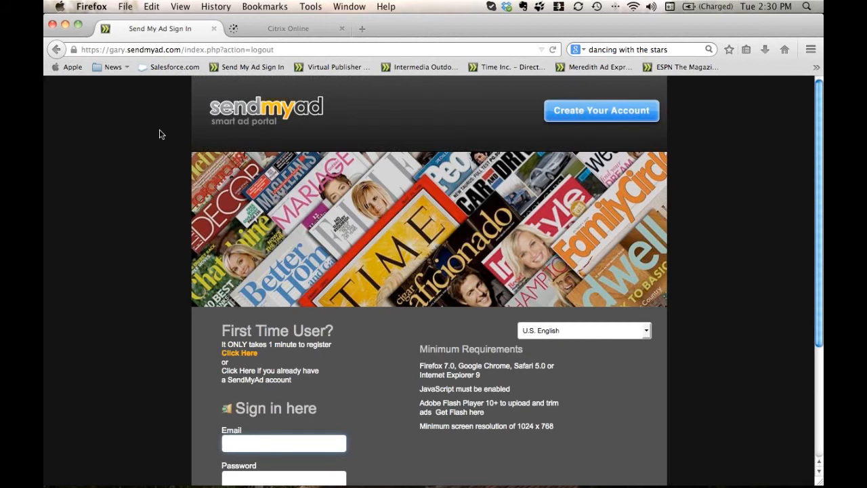
Sign in to the portal with the publisher account, using its saved e-mail and password.
type("gary")
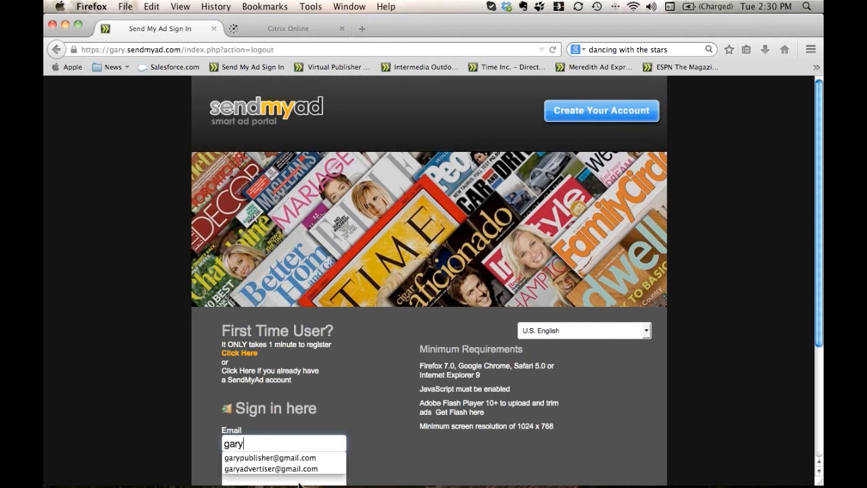
left_click(284, 459)
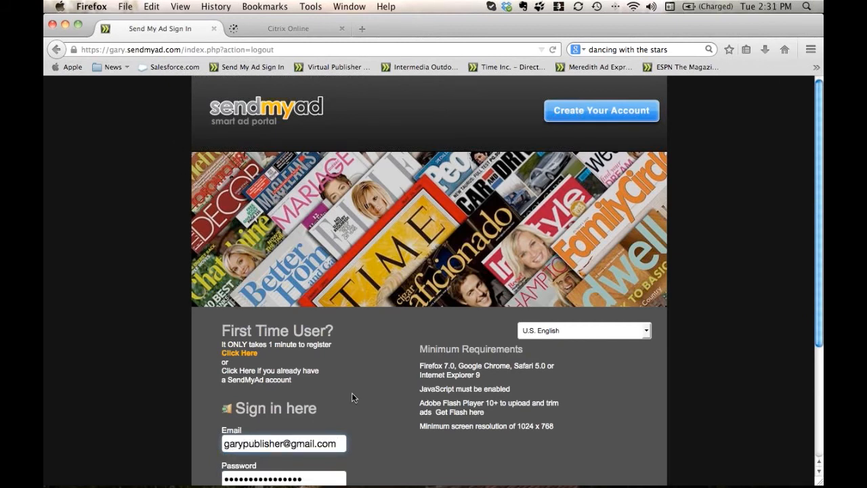
scroll(352, 397, "down", 5)
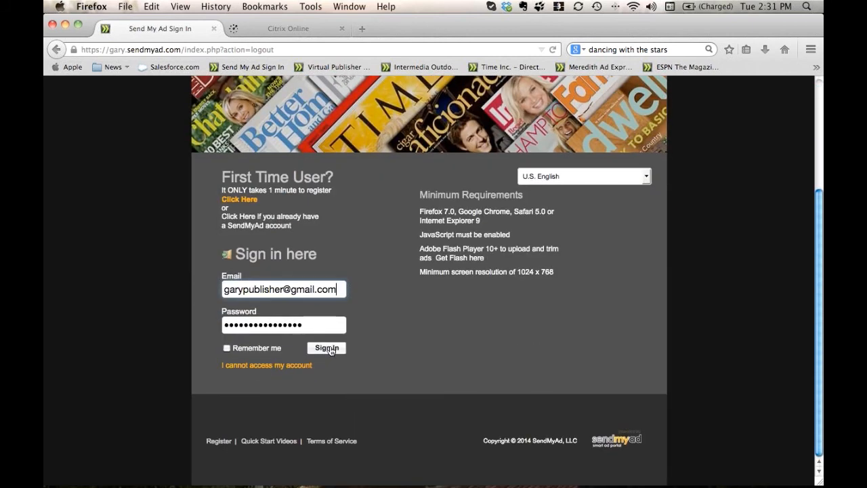
left_click(328, 348)
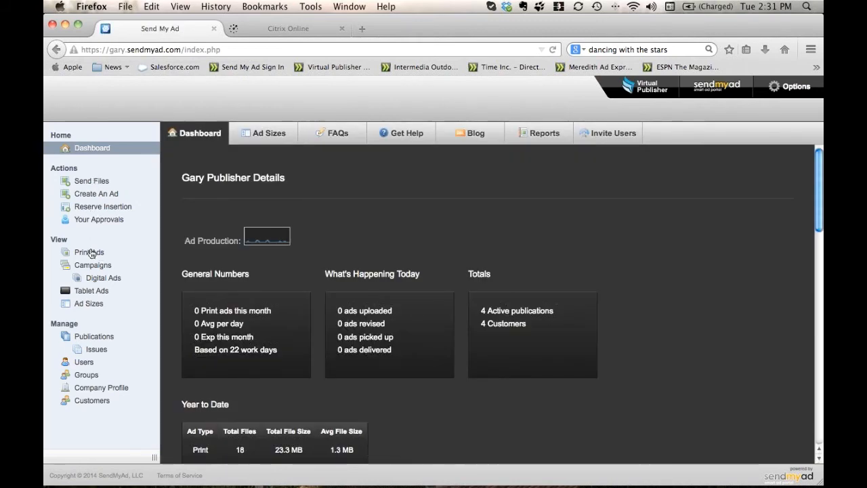
Open the newest GD kitchen ad from the print ads and look through its editable text fields.
left_click(91, 252)
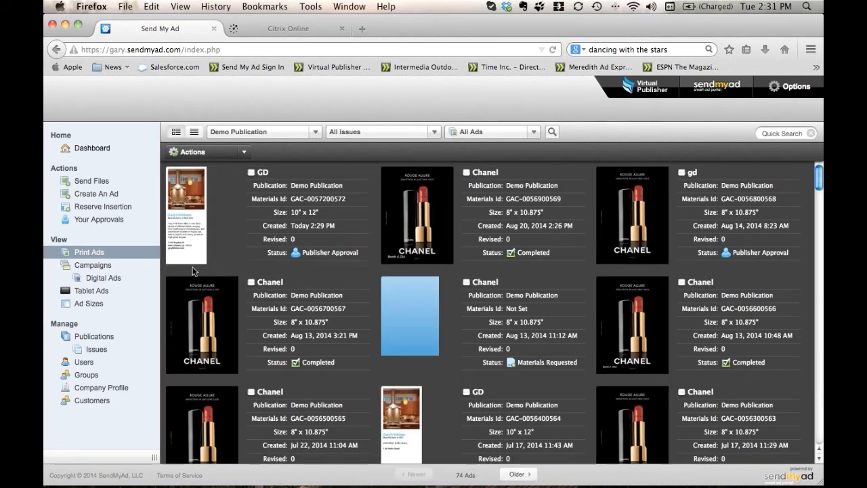
left_click(188, 236)
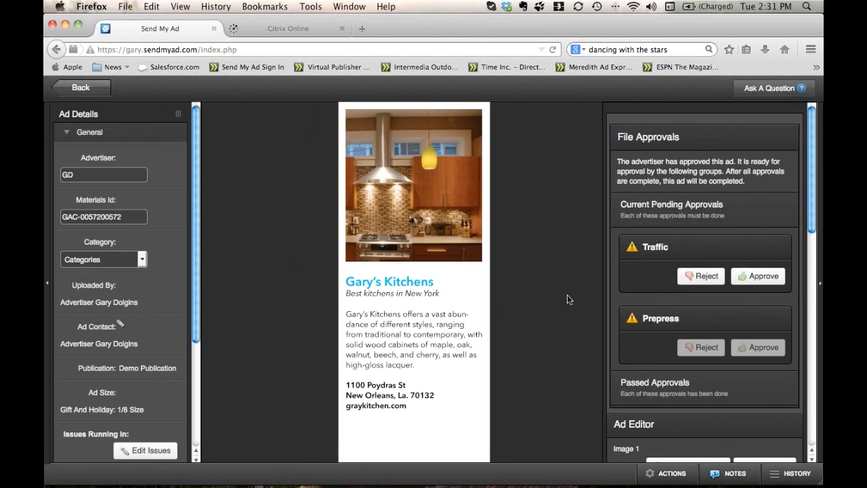
scroll(620, 346, "down", 10)
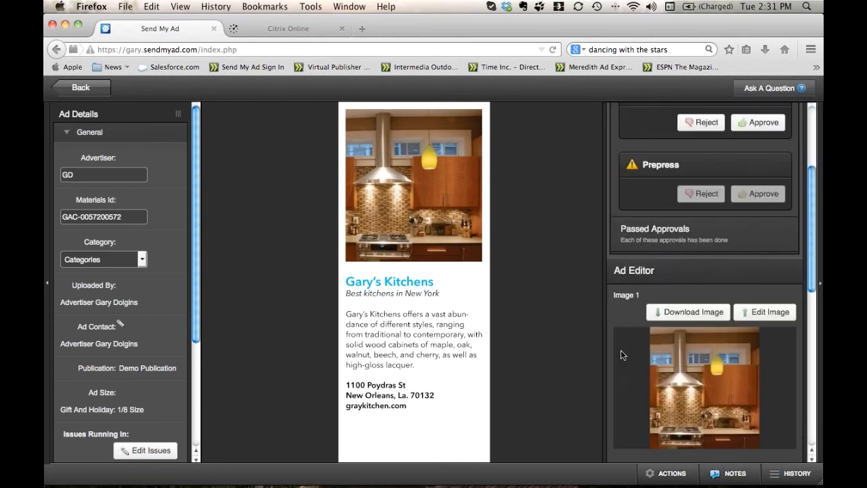
scroll(620, 352, "down", 3)
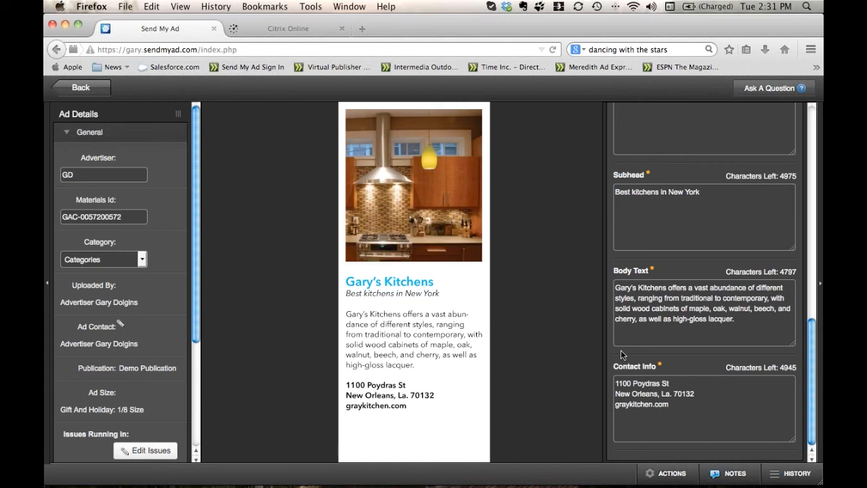
left_click(738, 323)
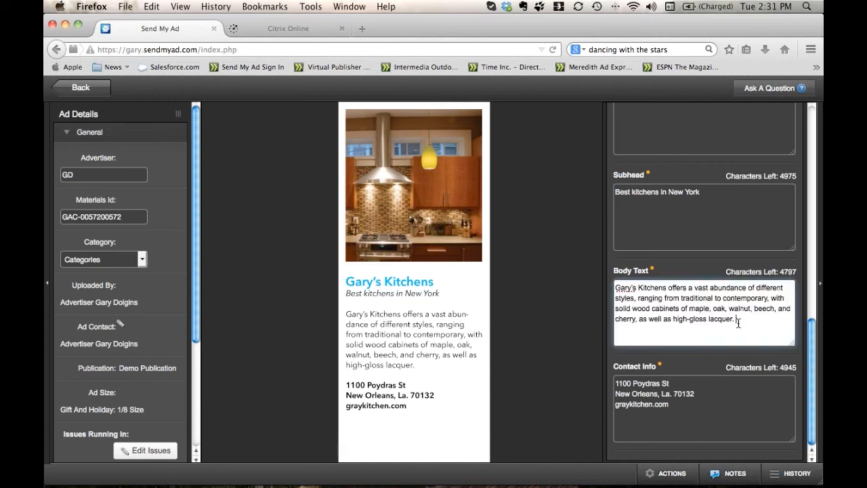
left_click(571, 328)
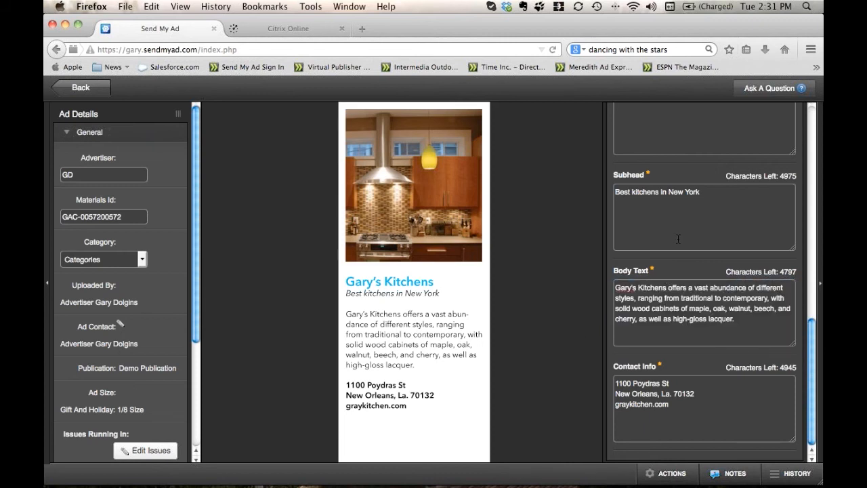
Add a phone number with area code 212 below the website in the contact info and apply it to the ad preview.
left_click(670, 405)
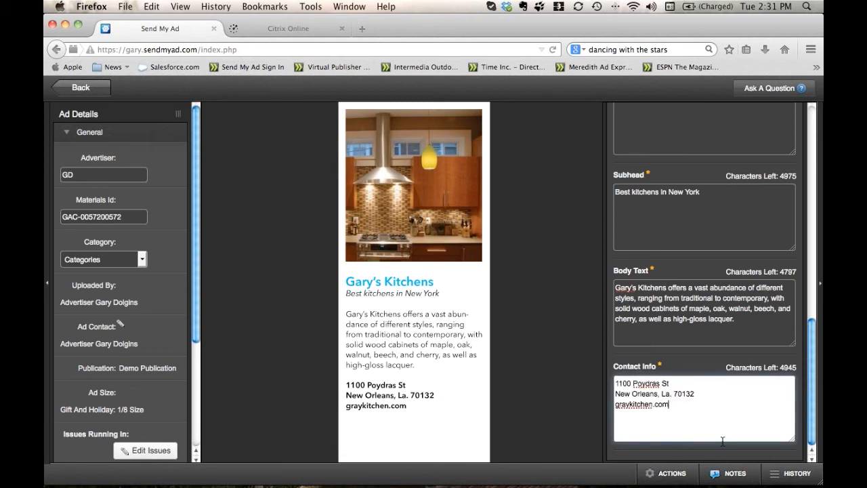
type("212 n1234567")
left_click(634, 412)
key("BackSpace")
left_click(567, 404)
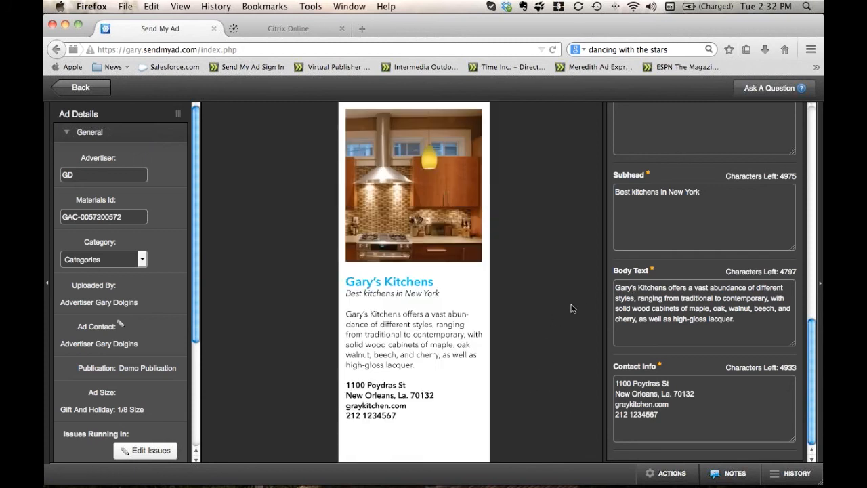
Open the ad's notes and general history to examine the advertiser's change request and the logged edits.
left_click(734, 476)
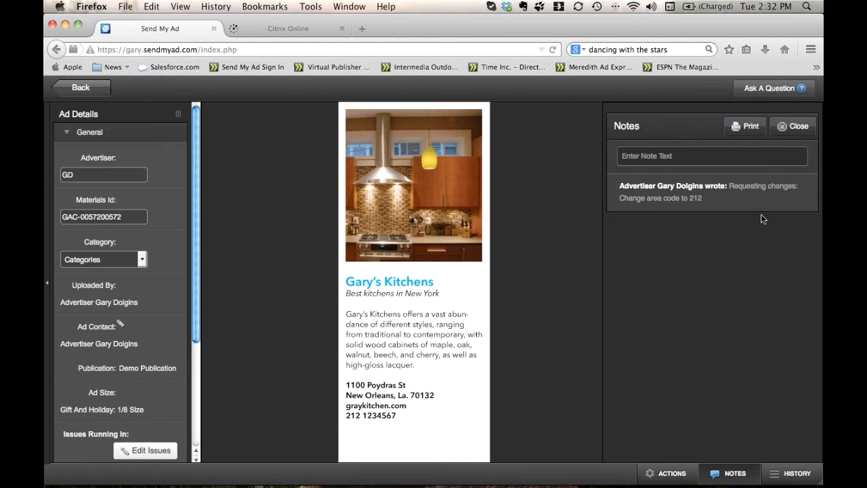
mouse_move(748, 466)
left_click(790, 474)
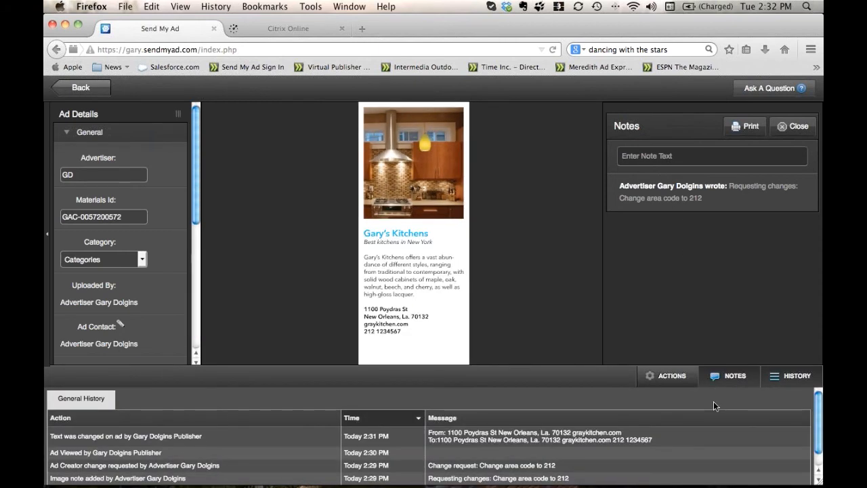
scroll(713, 401, "down", 1)
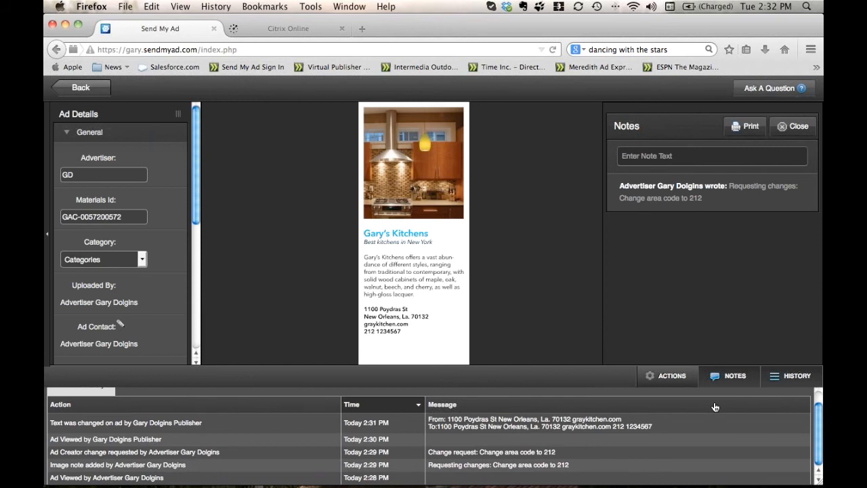
scroll(715, 406, "up", 1)
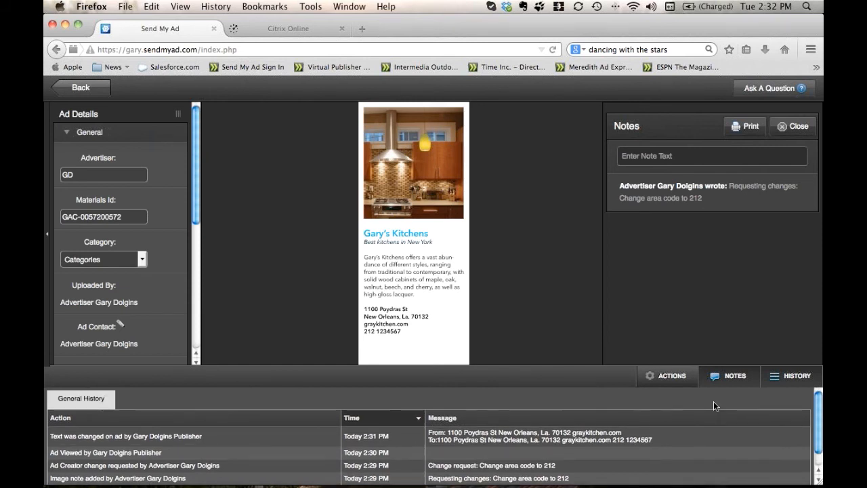
scroll(713, 405, "down", 1)
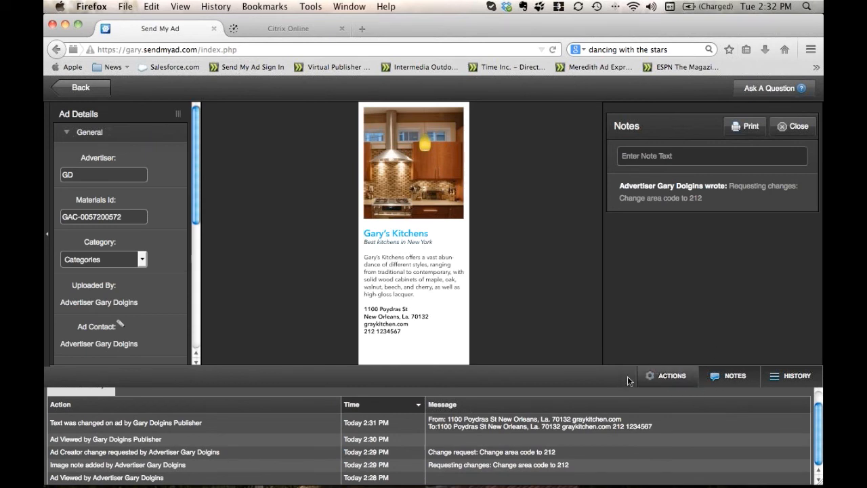
Return to the file approvals, approve the ad for Traffic, and close the ad history.
left_click(664, 378)
left_click(740, 377)
scroll(607, 290, "up", 3)
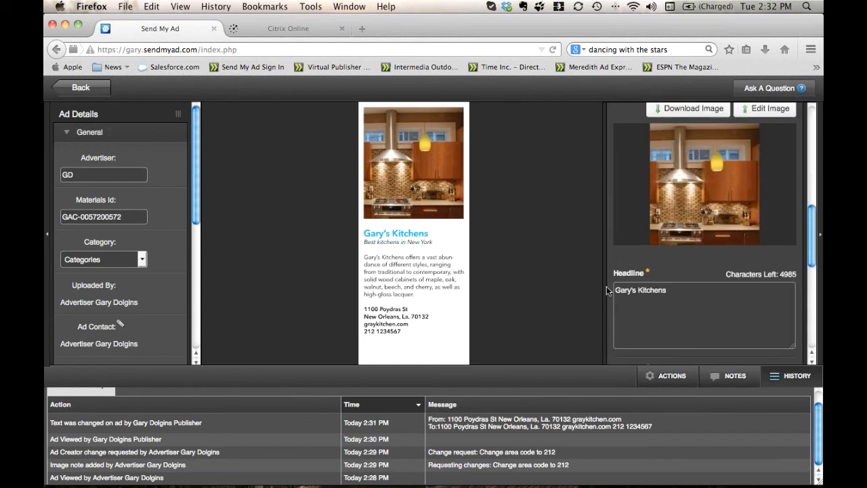
scroll(607, 290, "up", 5)
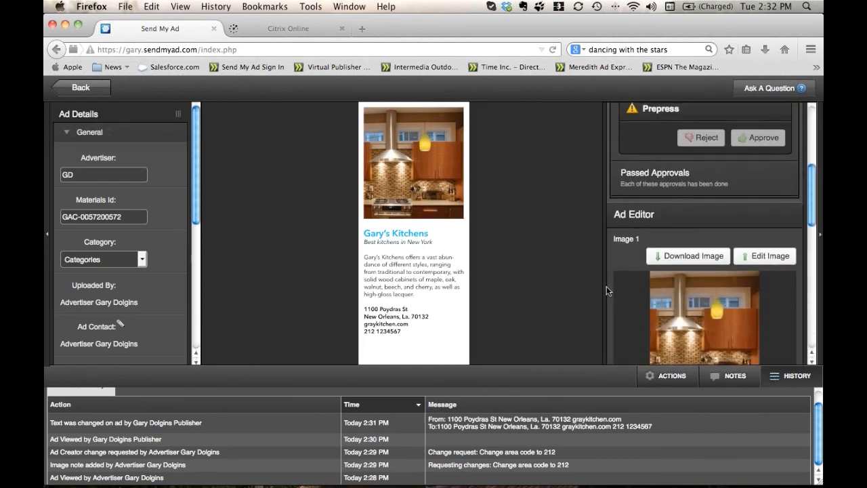
scroll(606, 290, "up", 5)
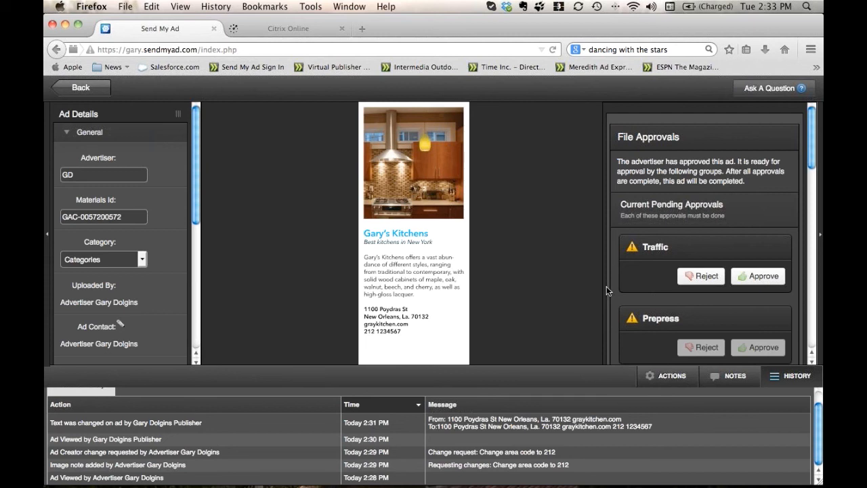
left_click(751, 278)
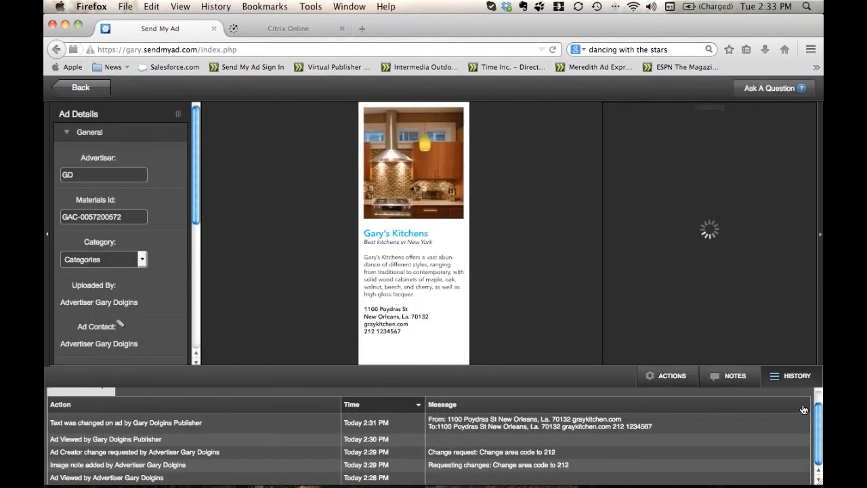
left_click(791, 376)
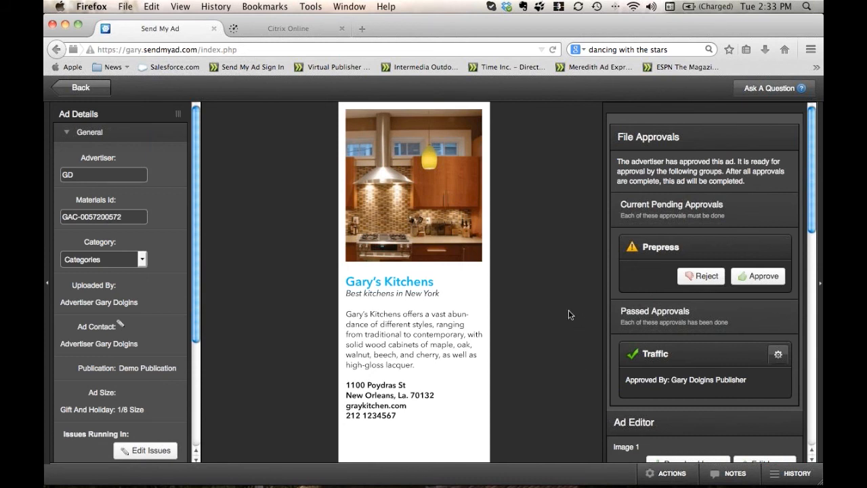
Review the kitchen ad's editor content, approve the ad for Prepress, and return to the print ads list.
scroll(669, 436, "down", 5)
scroll(669, 434, "down", 6)
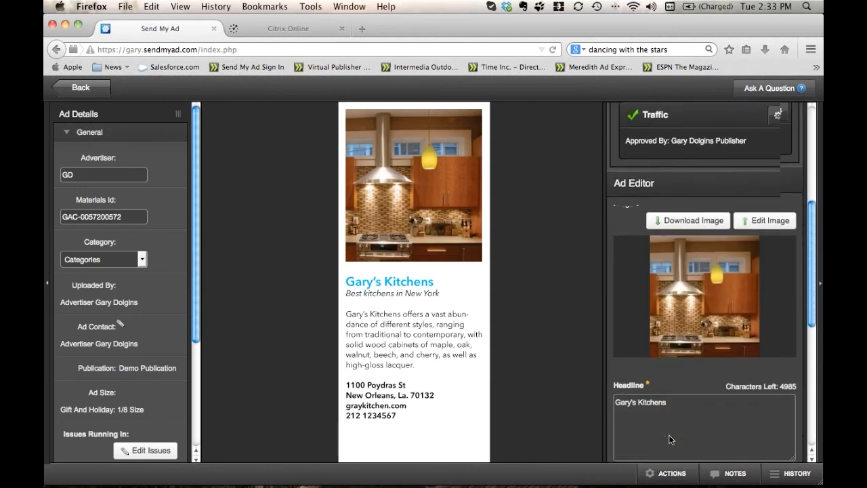
scroll(669, 438, "down", 5)
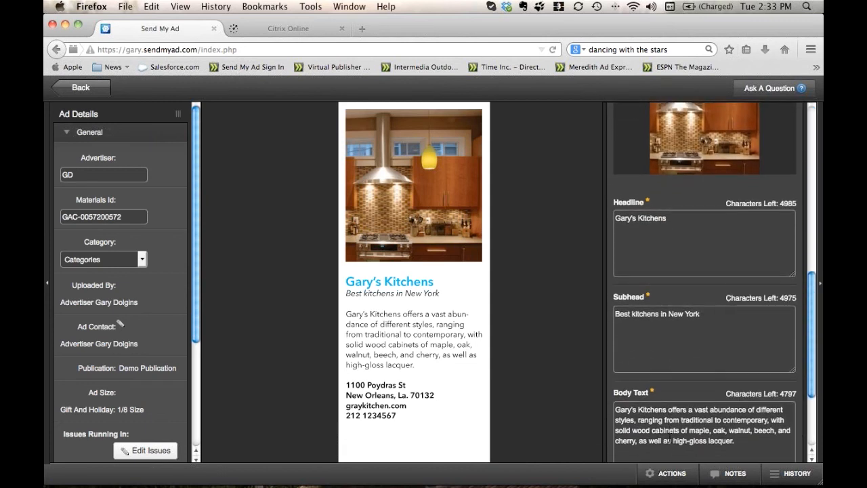
scroll(670, 437, "up", 8)
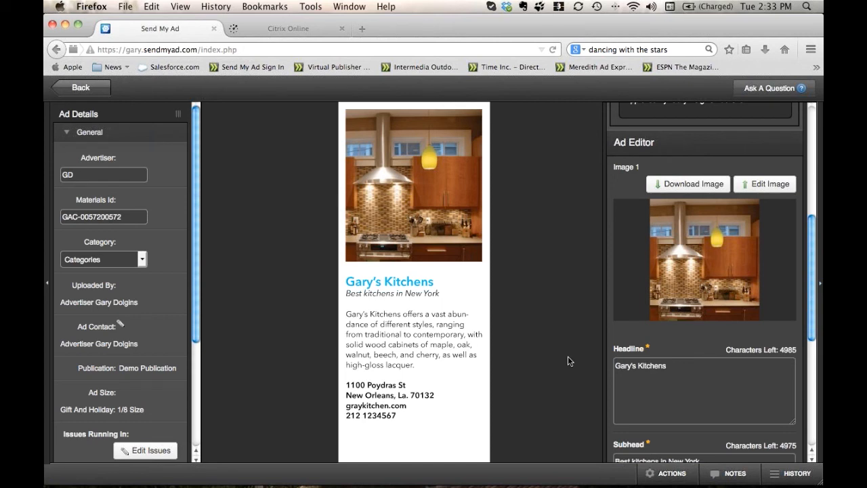
scroll(641, 251, "up", 5)
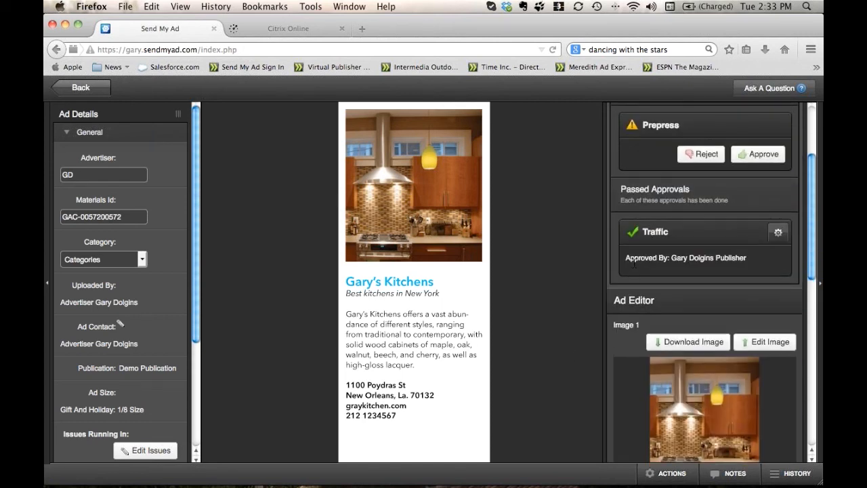
scroll(635, 264, "up", 3)
left_click(767, 206)
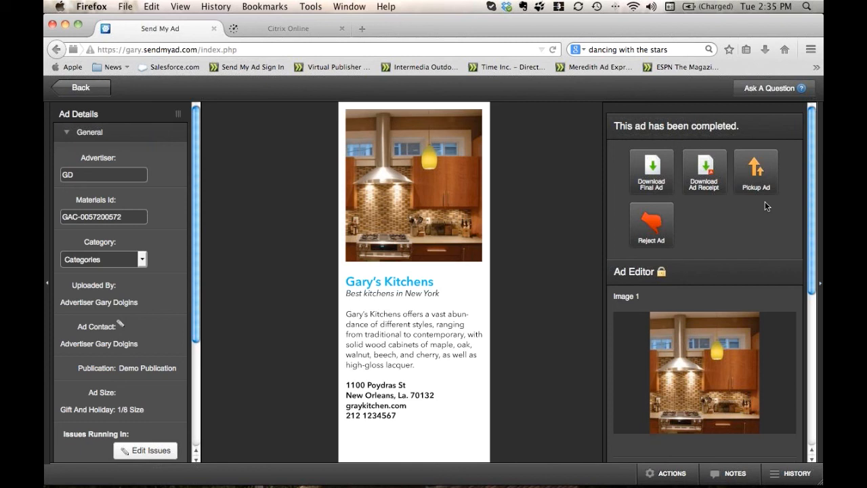
left_click(80, 88)
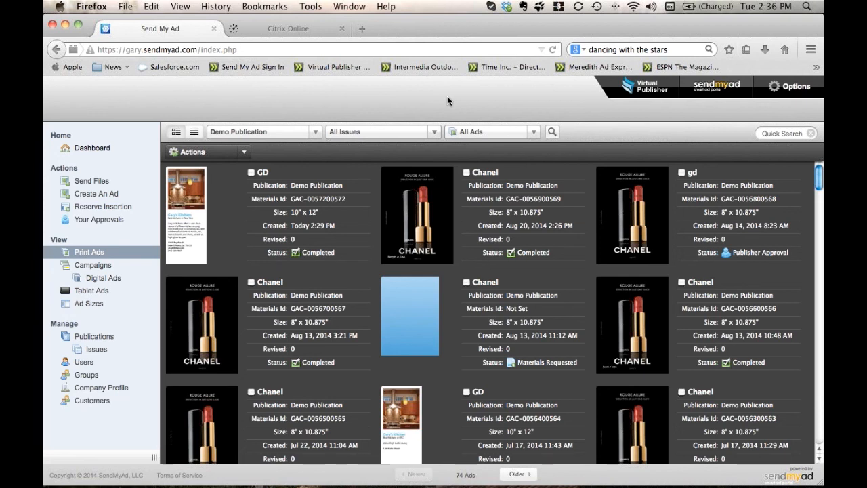
View the templates offered for creating a new ad, cancel the template selection, and return to the print ads list.
left_click(105, 194)
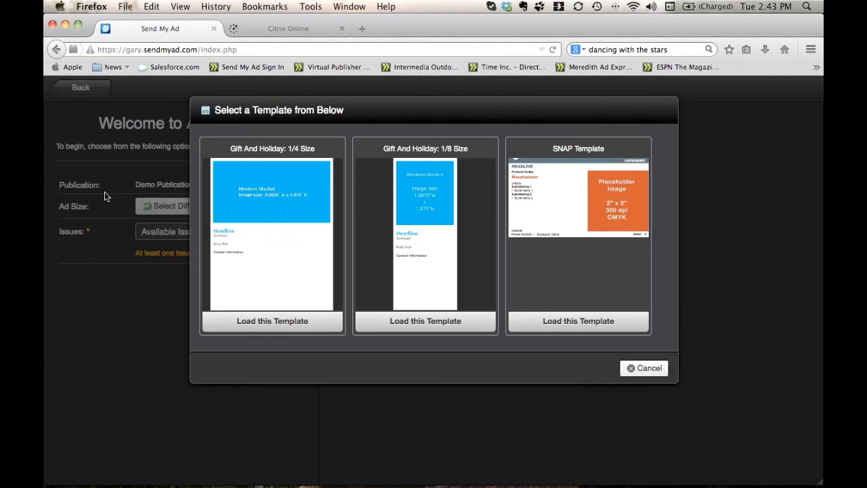
left_click(652, 371)
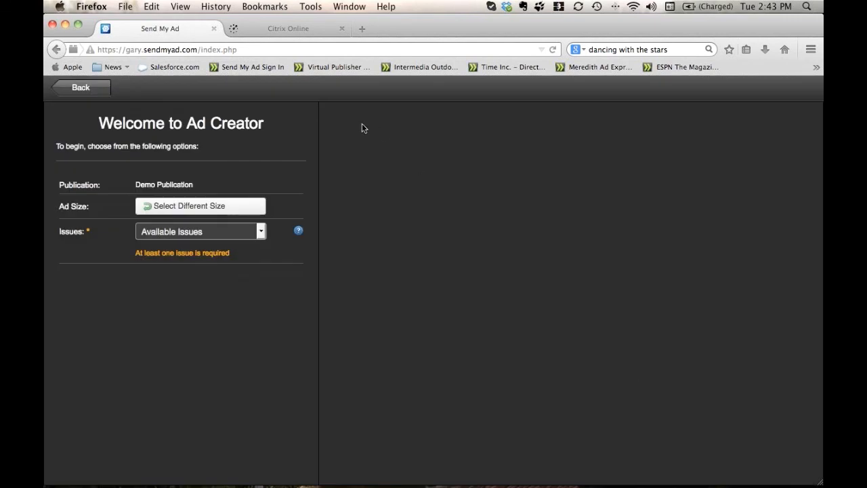
left_click(82, 89)
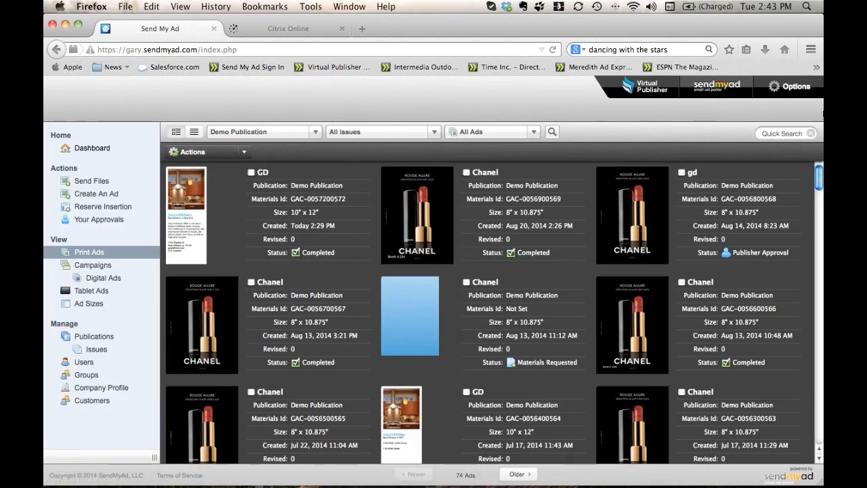